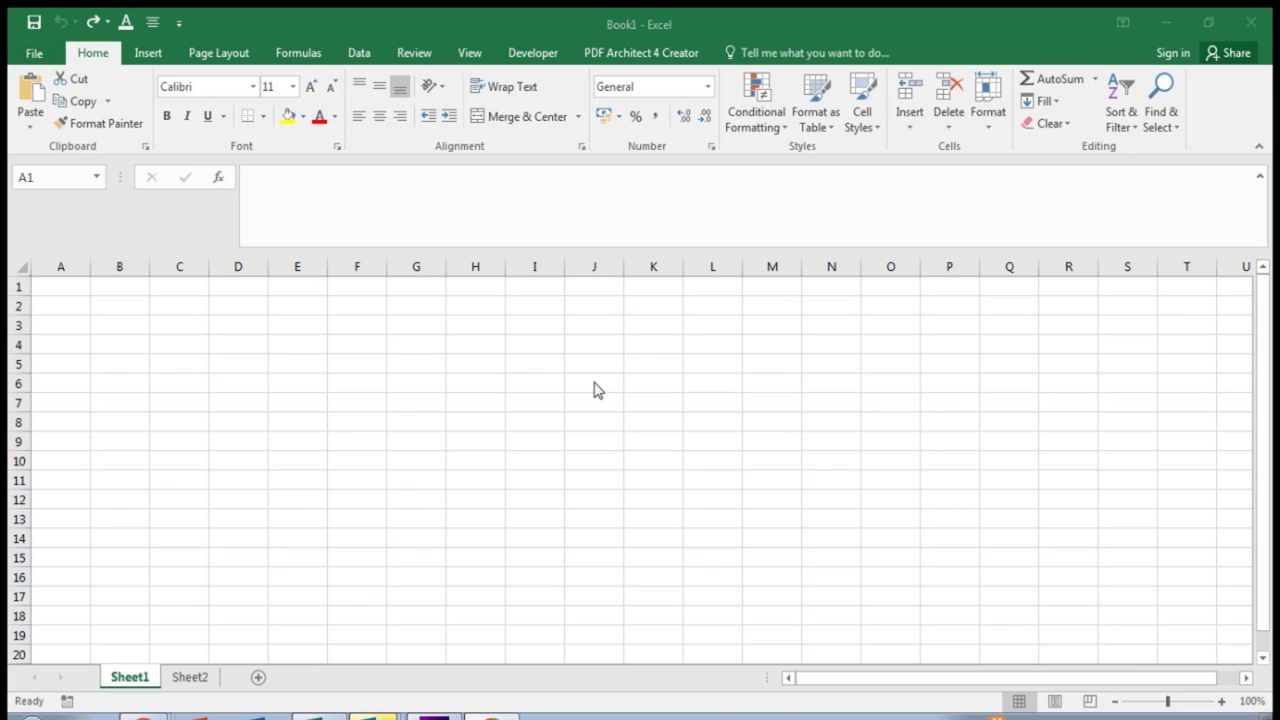
# - Enter the header Part_no in cell A1 of Sheet1
pyautogui.click(75, 294)
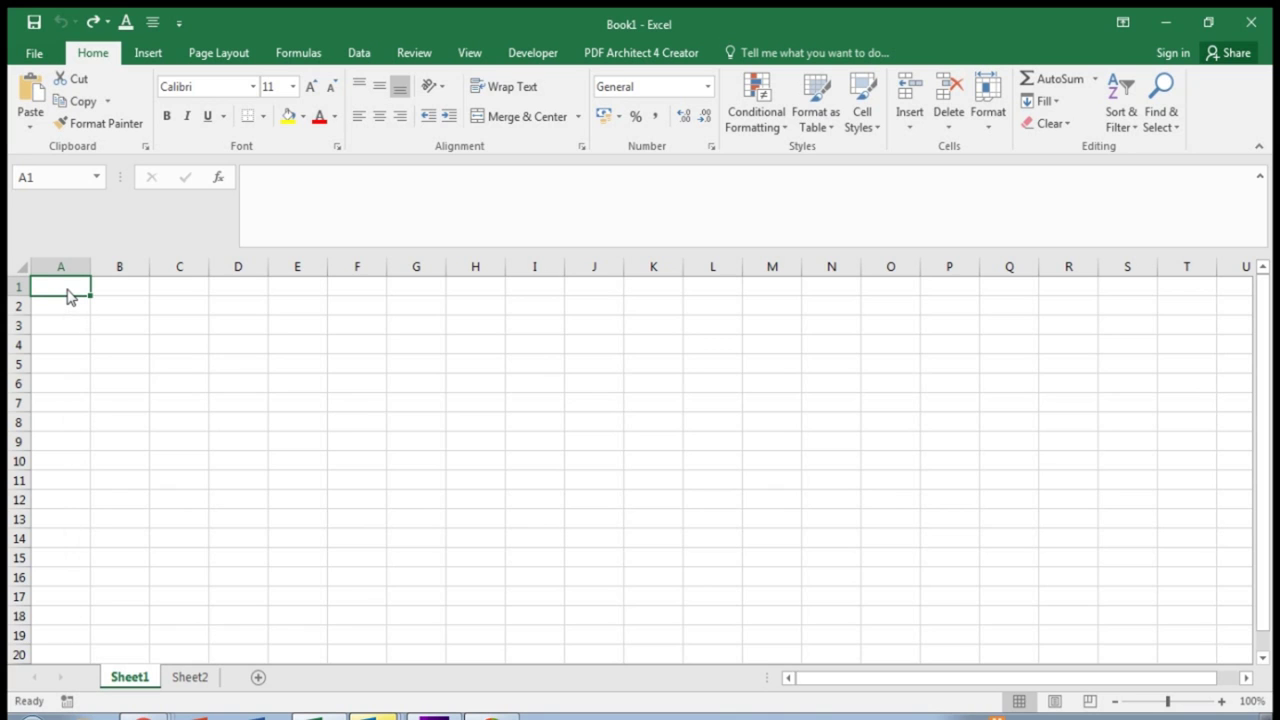
pyautogui.write('Part_no')
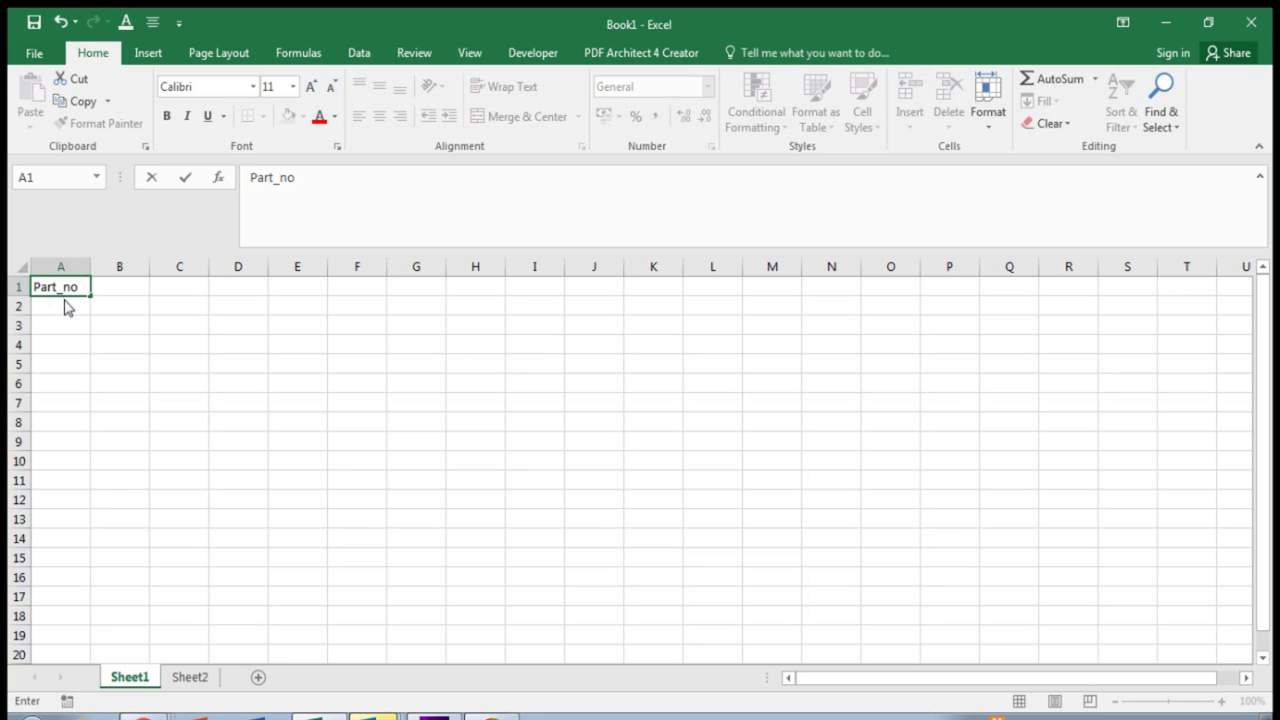
pyautogui.click(64, 305)
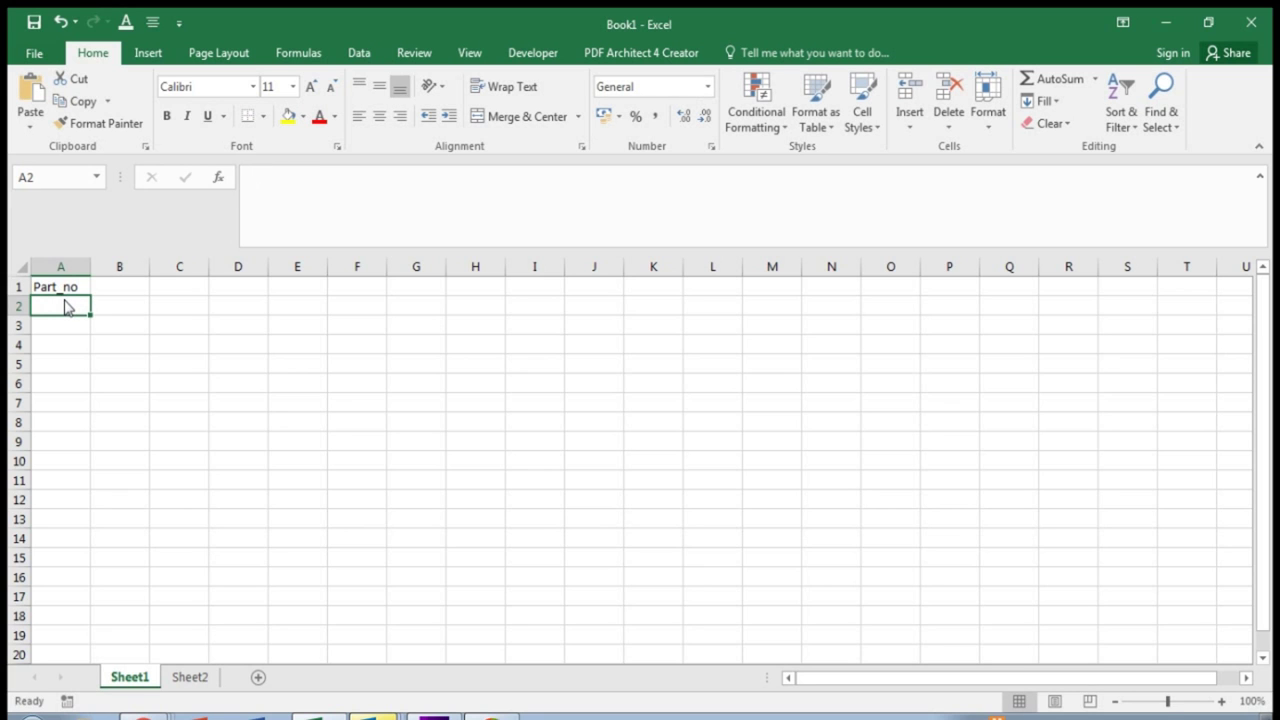
# - Enter participant numbers 1, 2 and 3 in A2:A4 and select them to extend the series
pyautogui.write('1')
pyautogui.press('Return')
pyautogui.write('2')
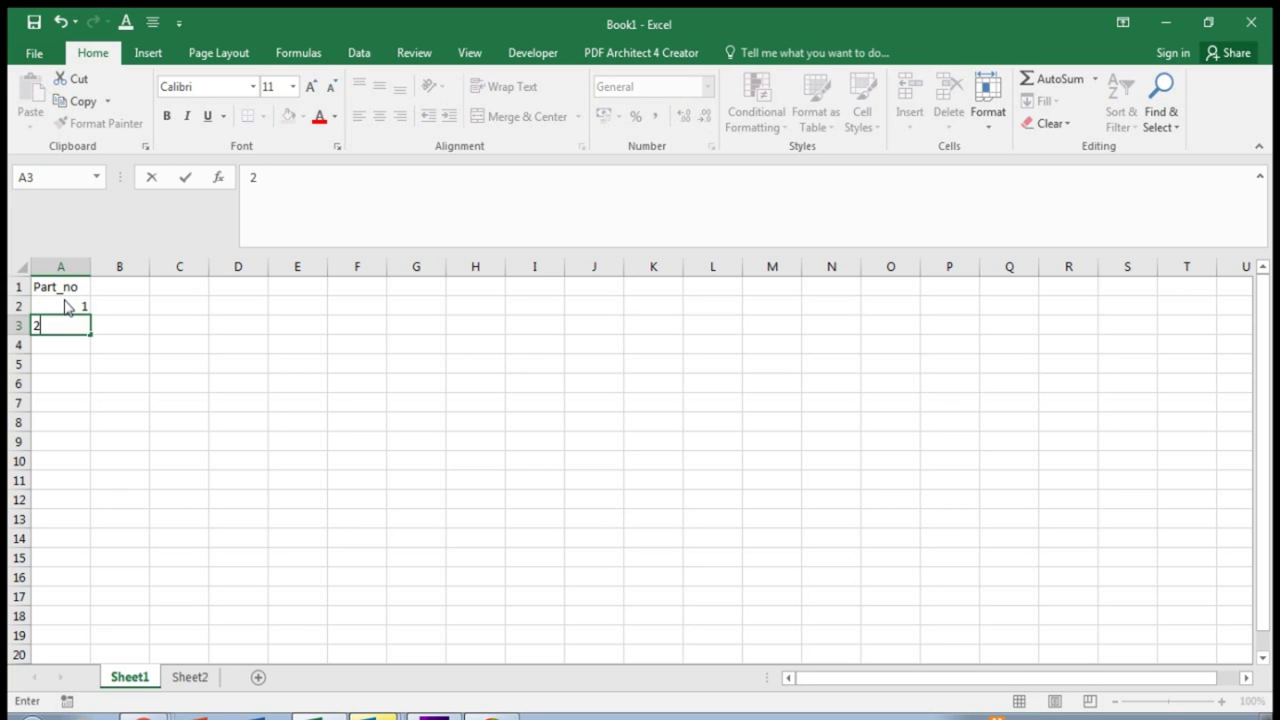
pyautogui.press('Return')
pyautogui.write('3')
pyautogui.press('Return')
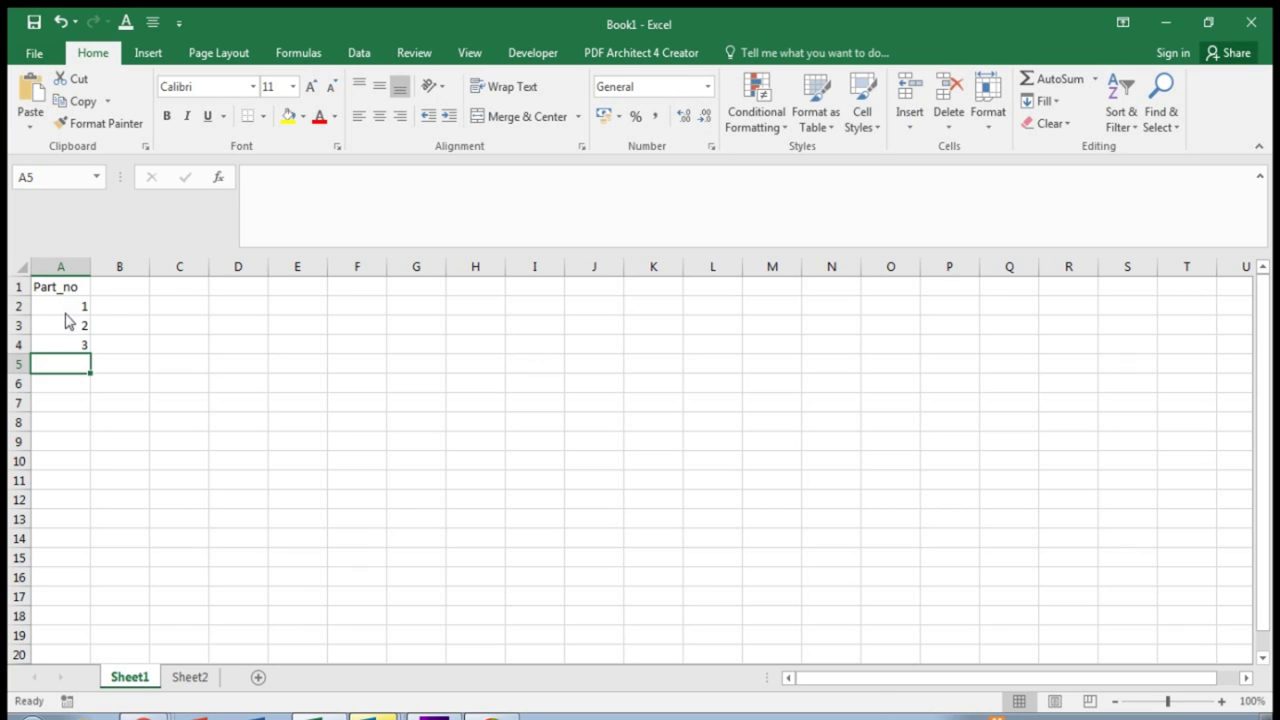
pyautogui.moveTo(67, 316); pyautogui.dragTo(88, 612)
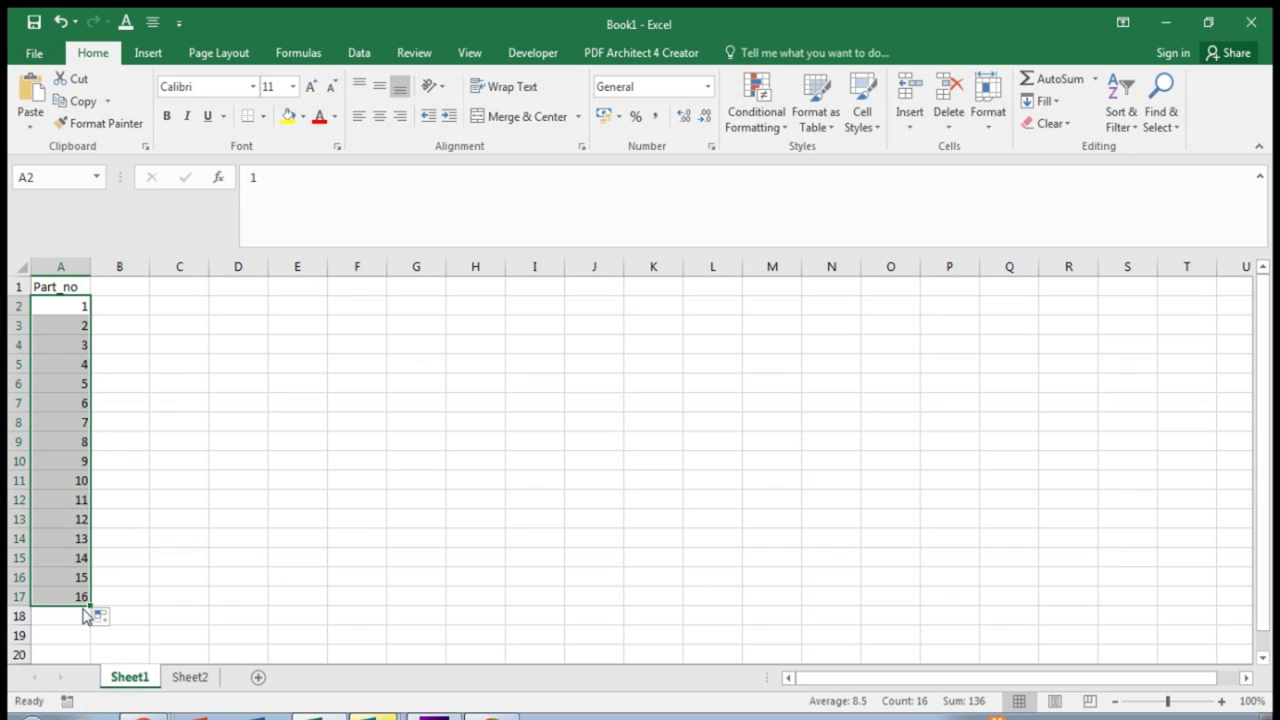
# - Enter the headers Weigth, Height and Age in B1 to D1
pyautogui.click(114, 291)
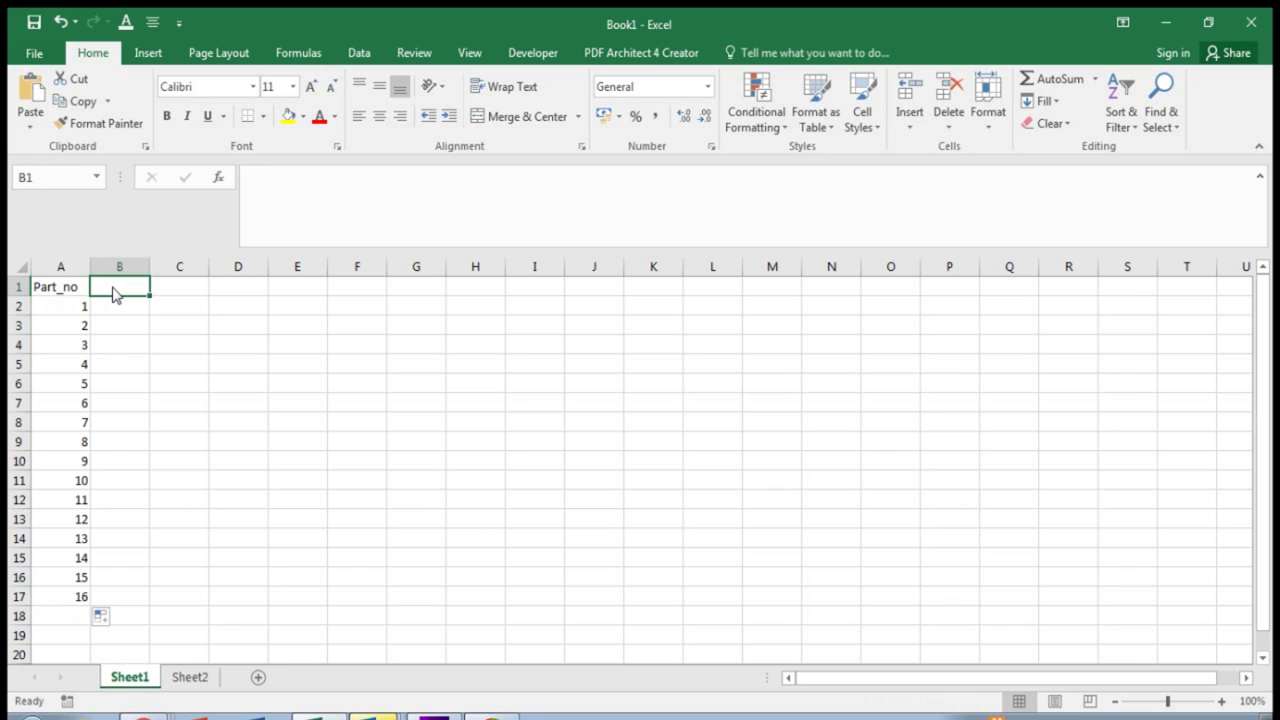
pyautogui.write('Weigth')
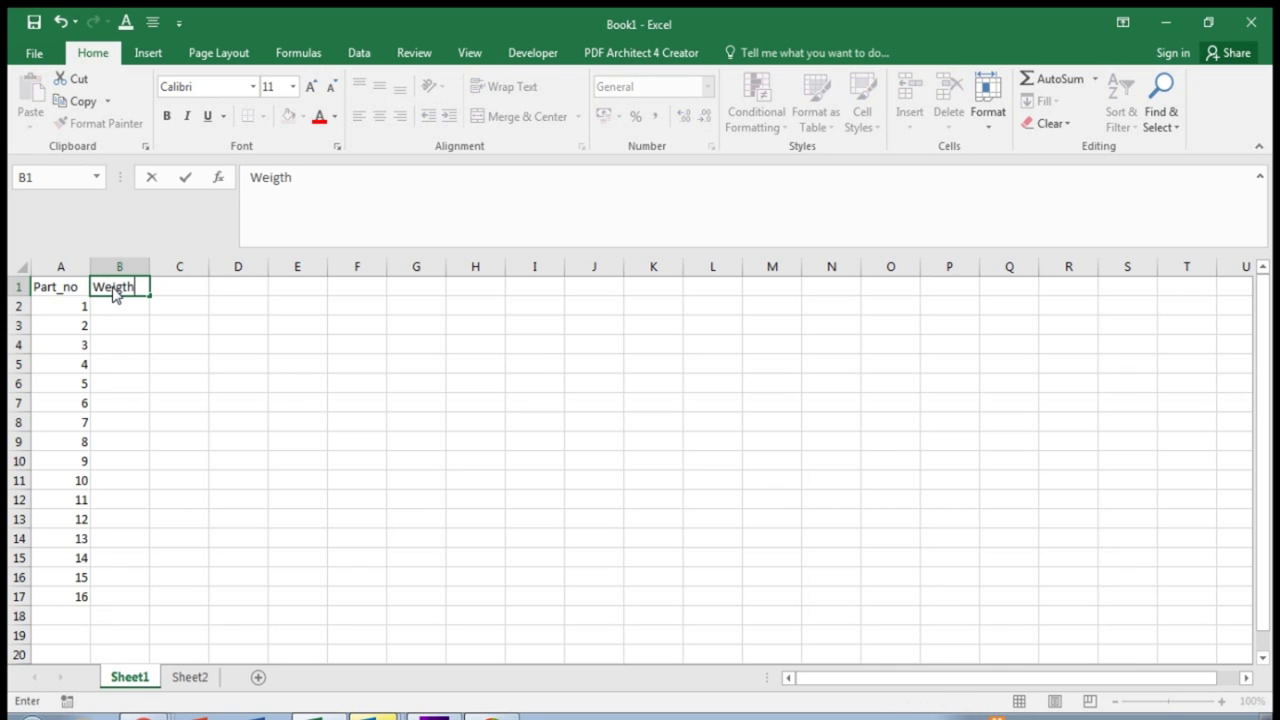
pyautogui.press('Tab')
pyautogui.write('Height')
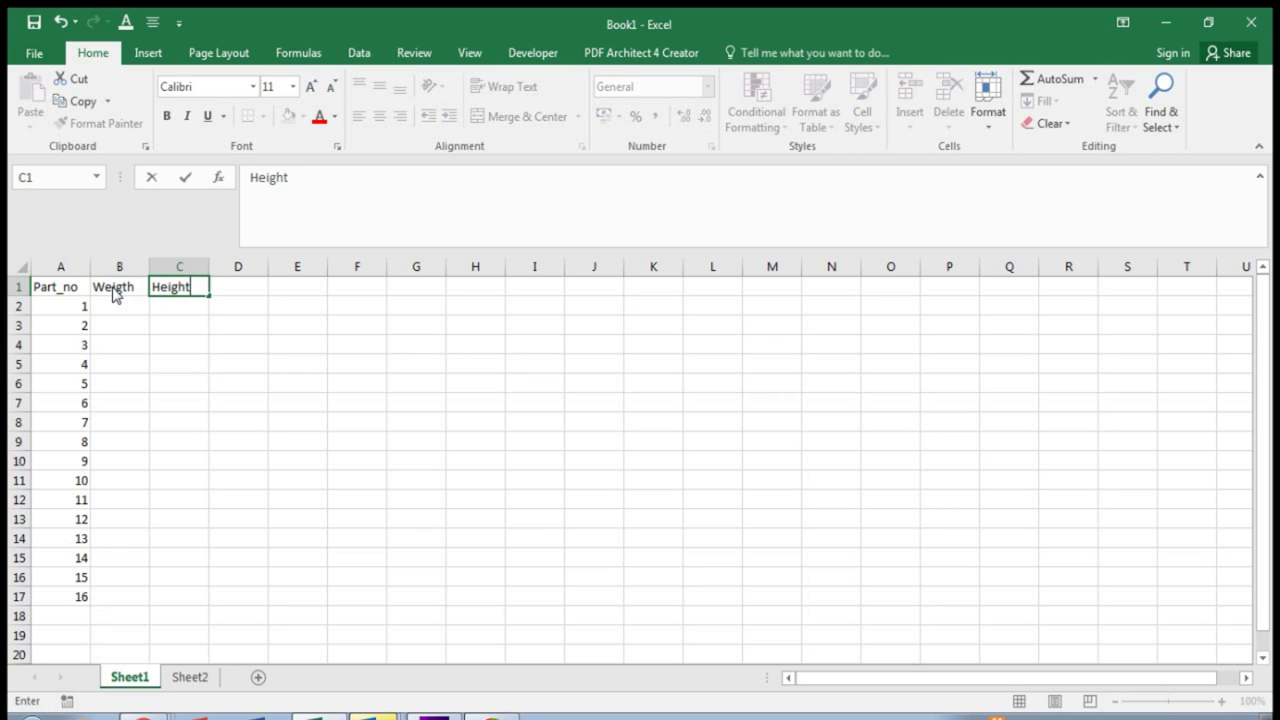
pyautogui.press('Tab')
pyautogui.write('Age')
pyautogui.press('Tab')
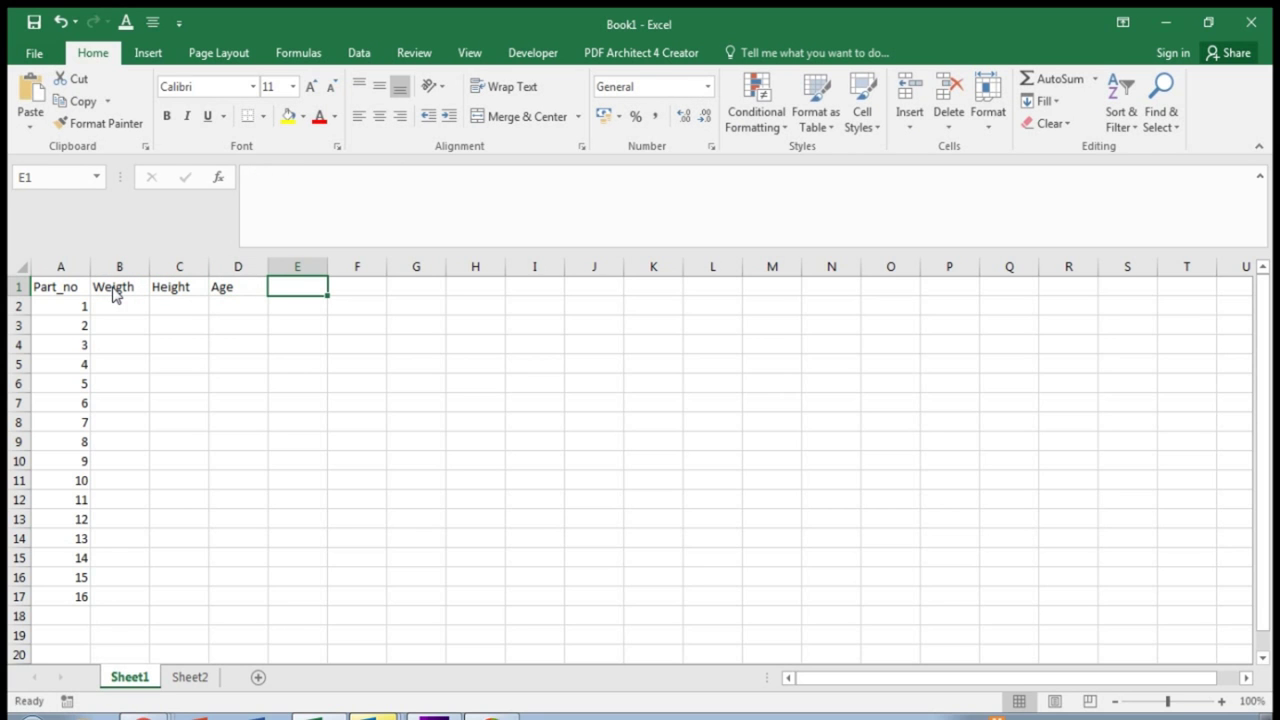
# - Continue the headers with Sex, Speed and Accuracy in E1 to G1
pyautogui.write('Sex')
pyautogui.press('Tab')
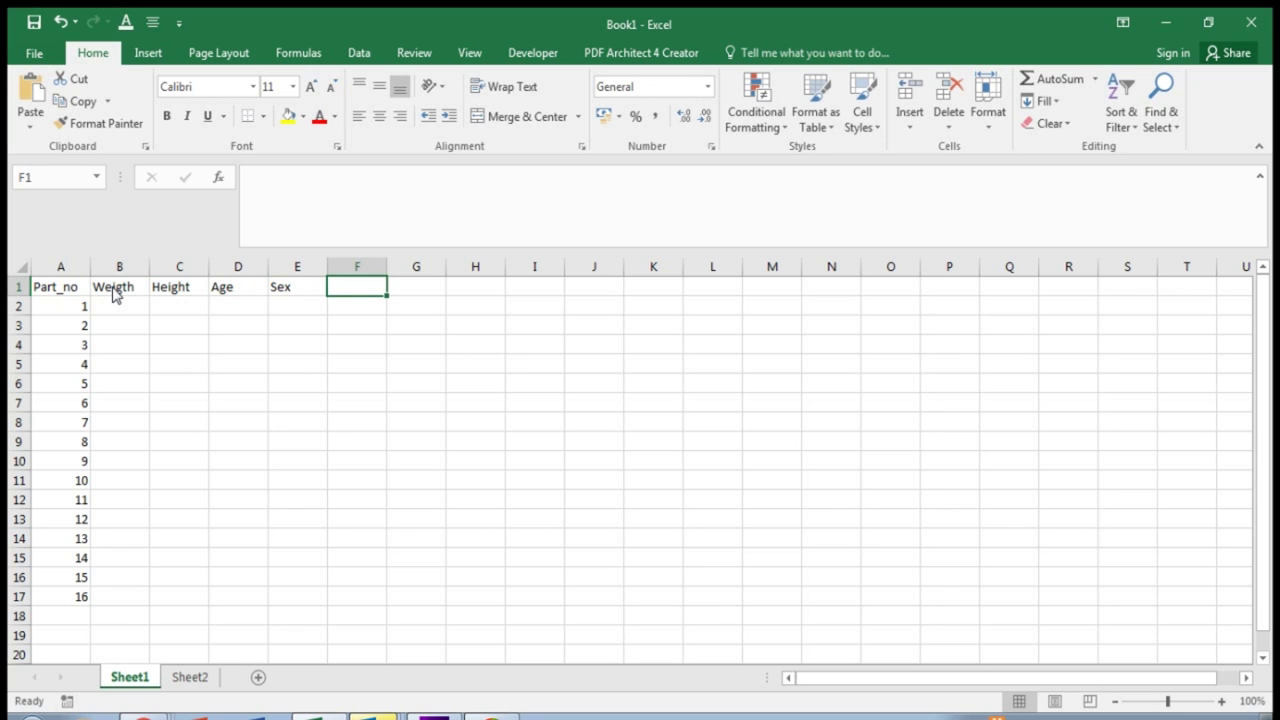
pyautogui.write('Speed')
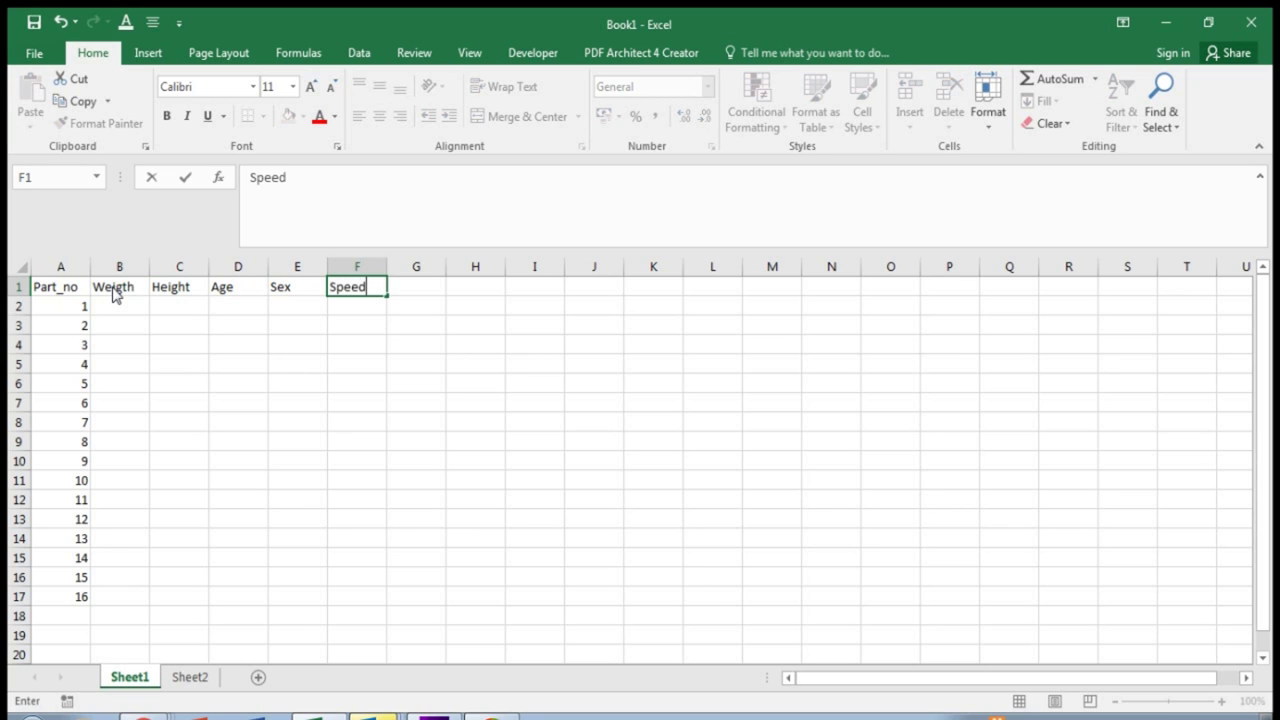
pyautogui.press('Tab')
pyautogui.write('Accuracy')
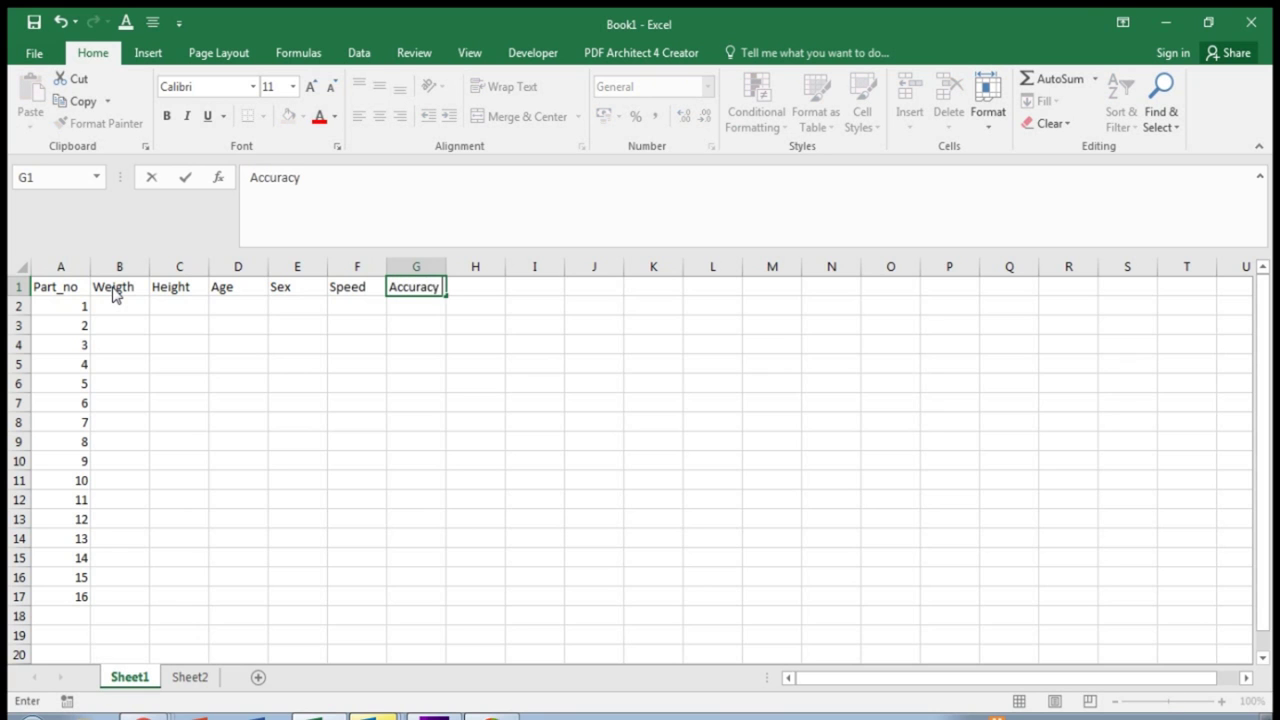
pyautogui.press('Tab')
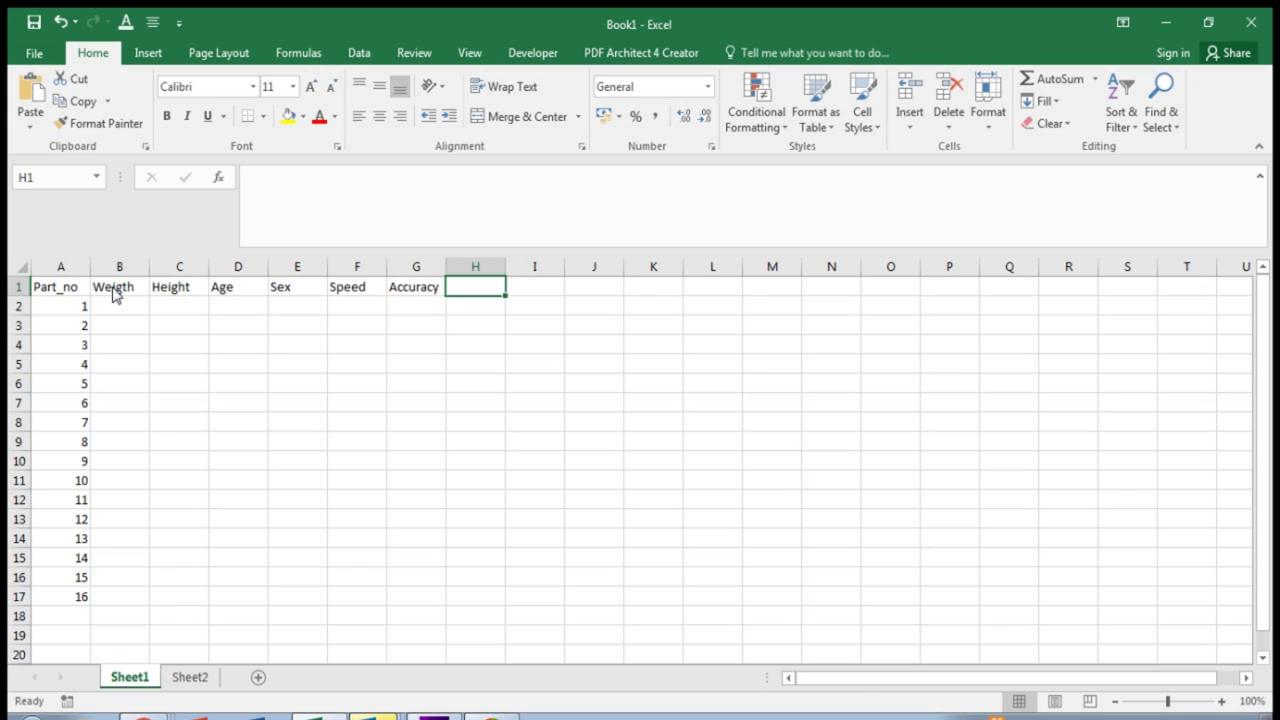
# - Enter TA_thick_R in H1 and TA_thick_L in I1, widening the columns to fit
pyautogui.write('T')
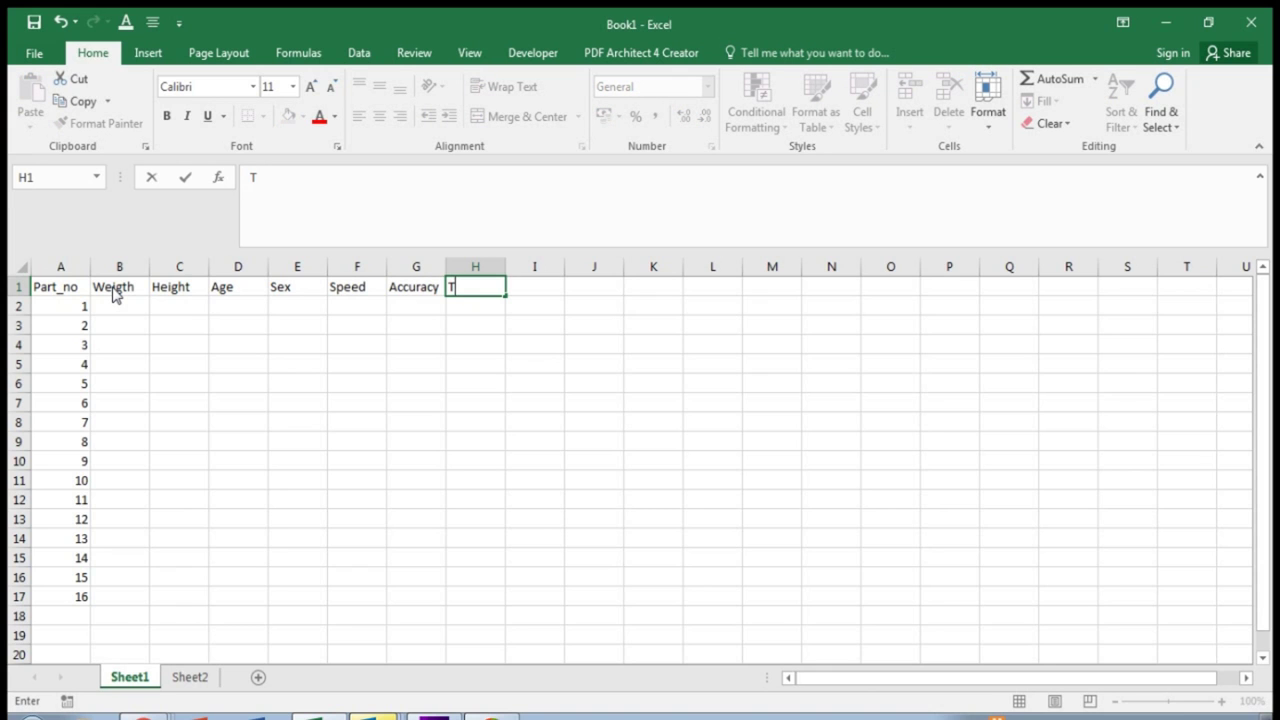
pyautogui.write('A_thick_R')
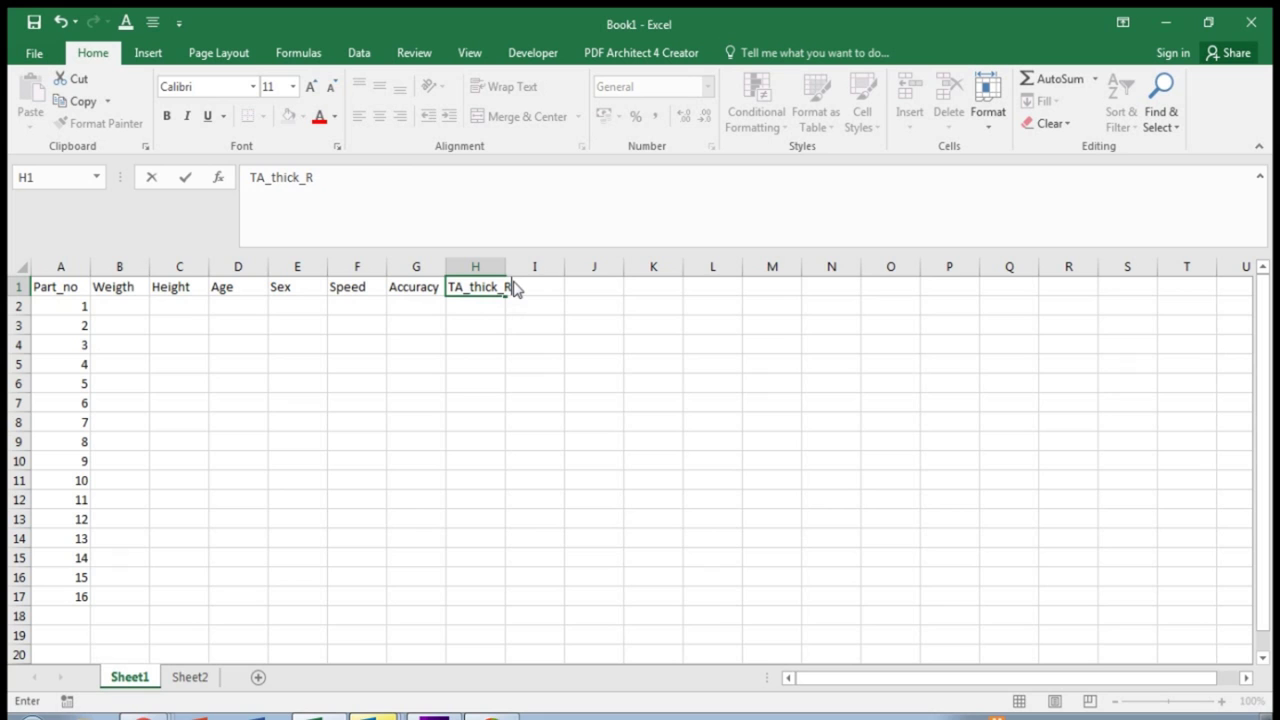
pyautogui.moveTo(517, 287); pyautogui.dragTo(515, 289)
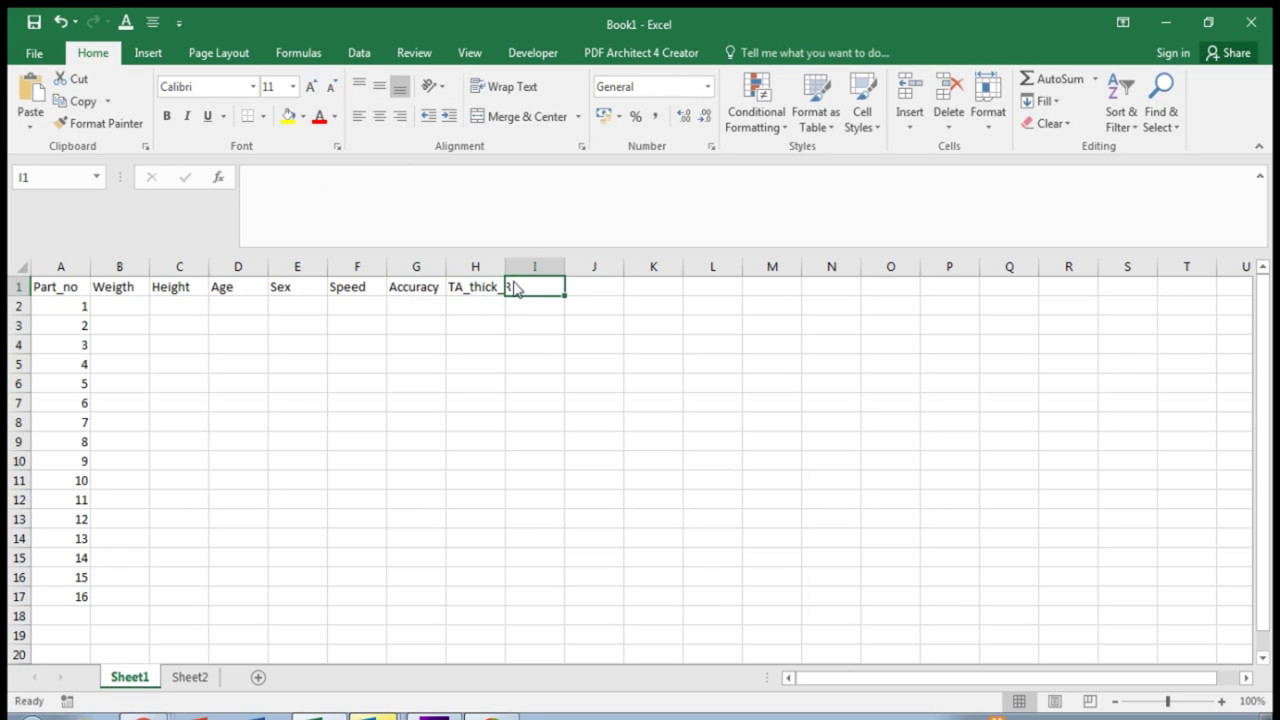
pyautogui.write('TA')
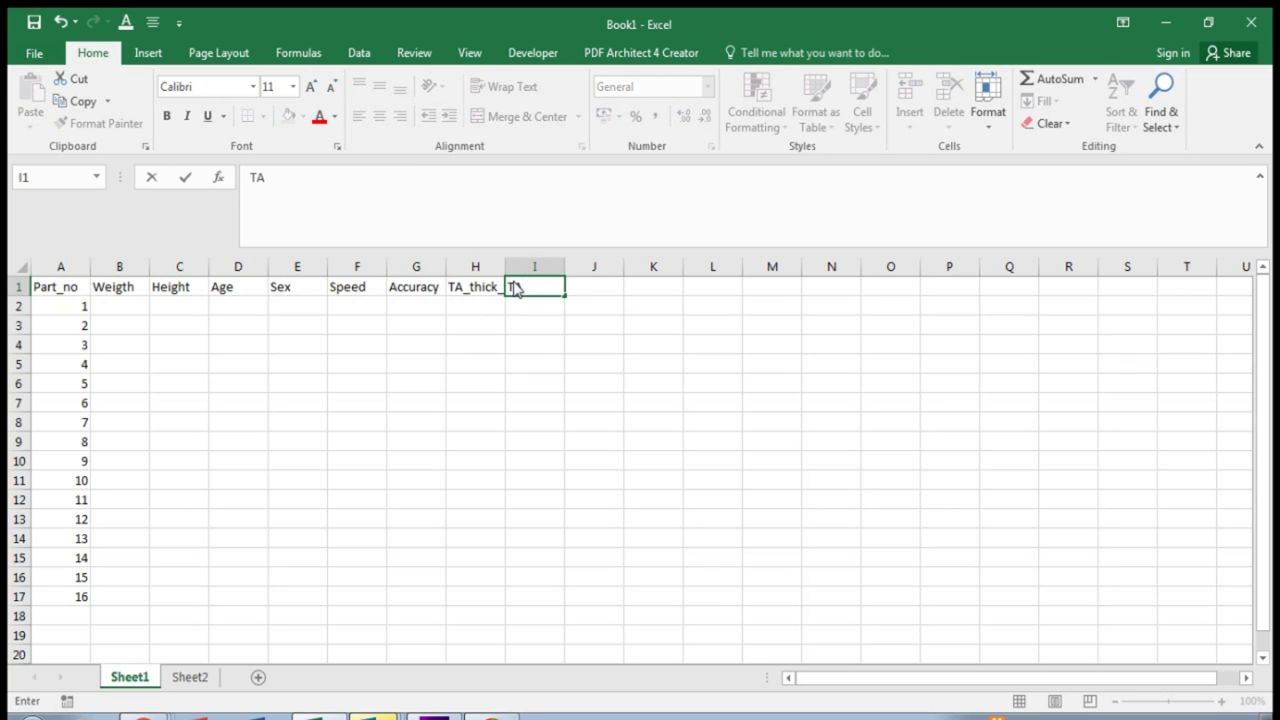
pyautogui.write('_thick_L')
pyautogui.press('Tab')
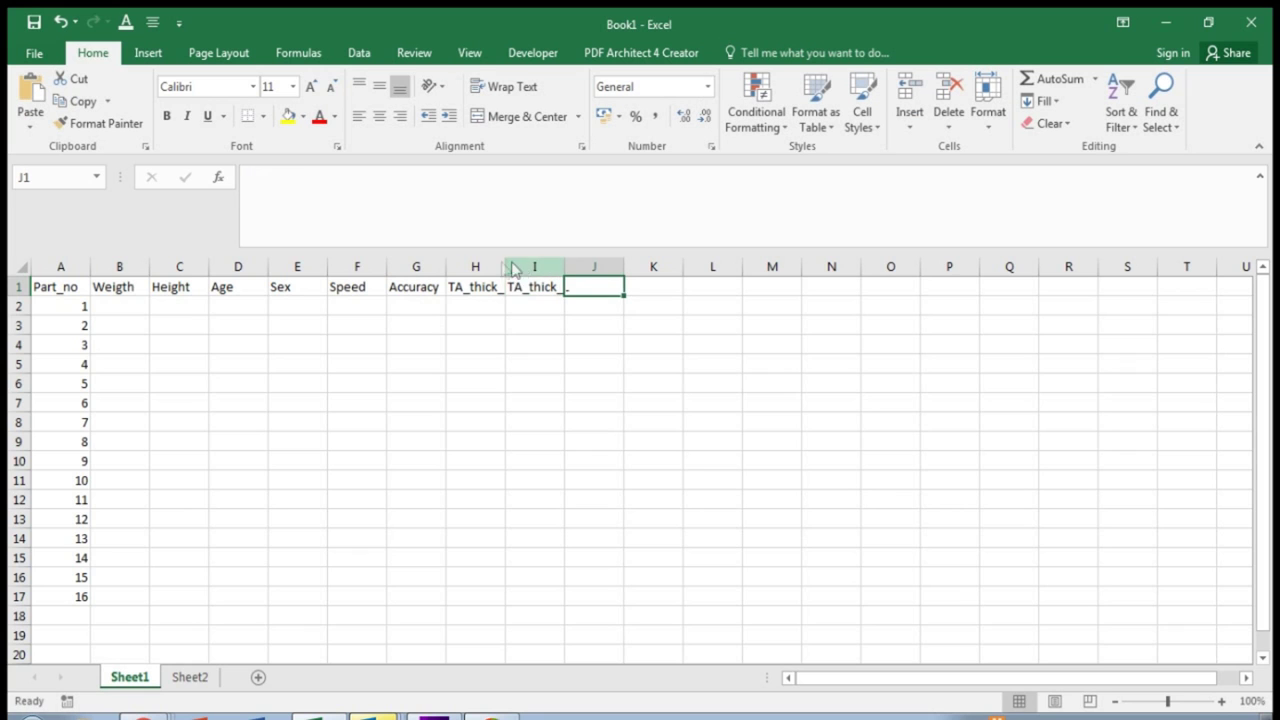
pyautogui.moveTo(505, 271); pyautogui.dragTo(583, 271)
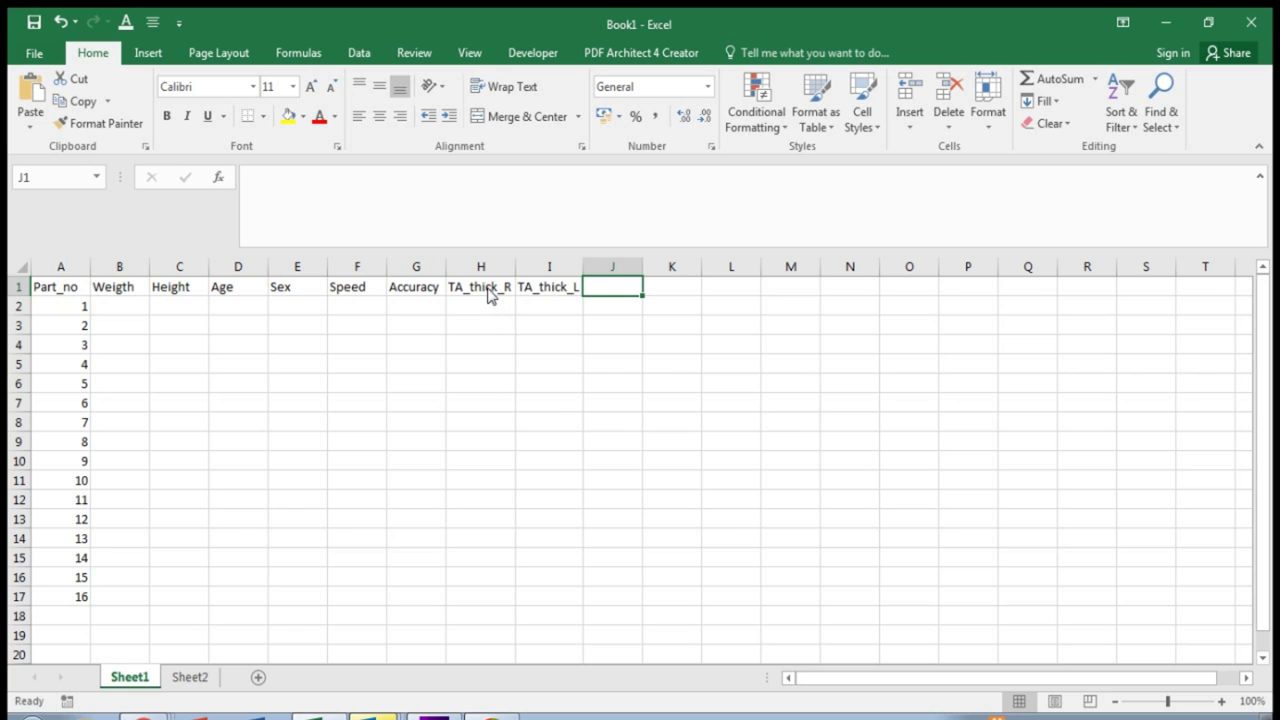
pyautogui.moveTo(560, 294); pyautogui.dragTo(126, 289)
# - Copy headers B1:I1 and paste them transposed into Sheet2 cells A1:A8
pyautogui.rightClick(119, 289)
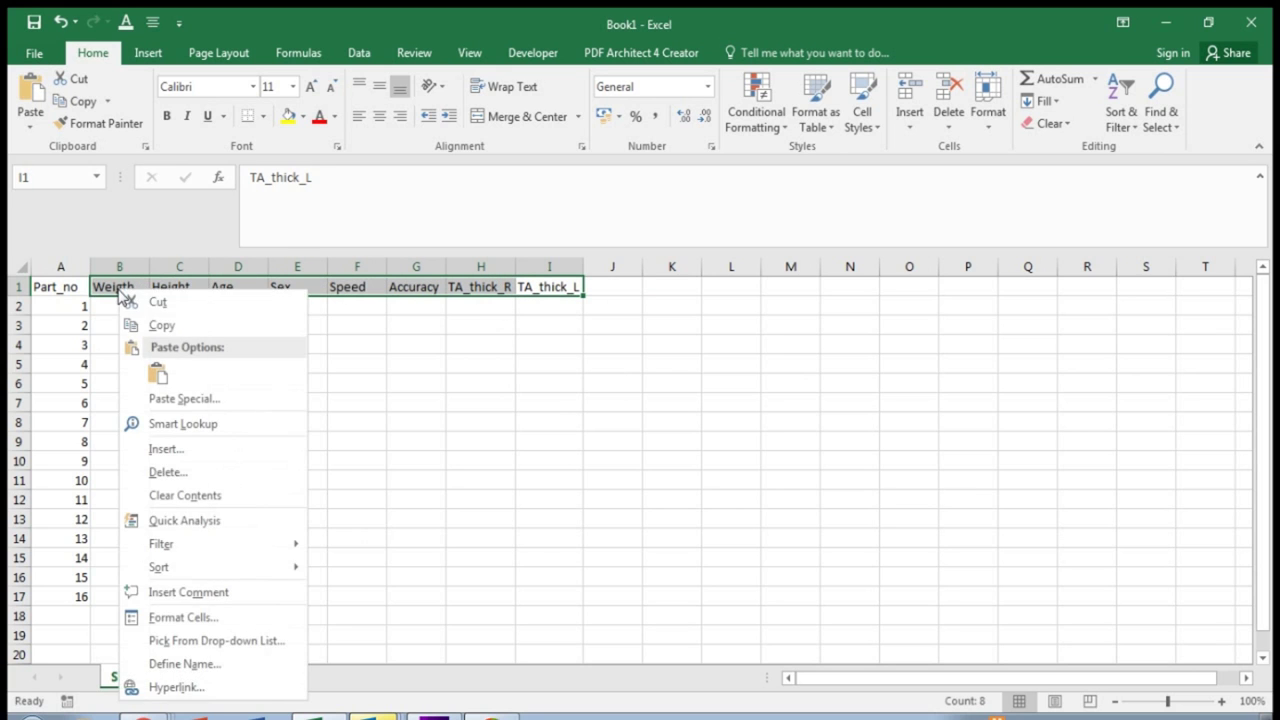
pyautogui.click(160, 325)
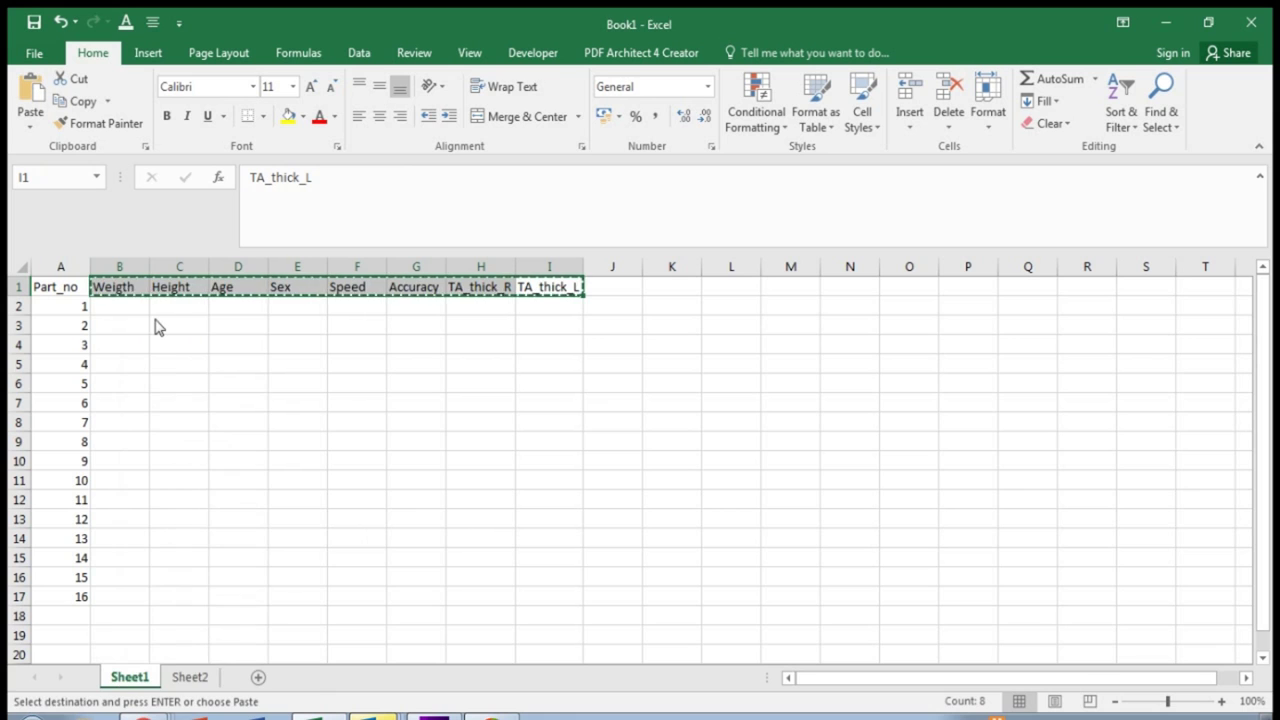
pyautogui.click(183, 685)
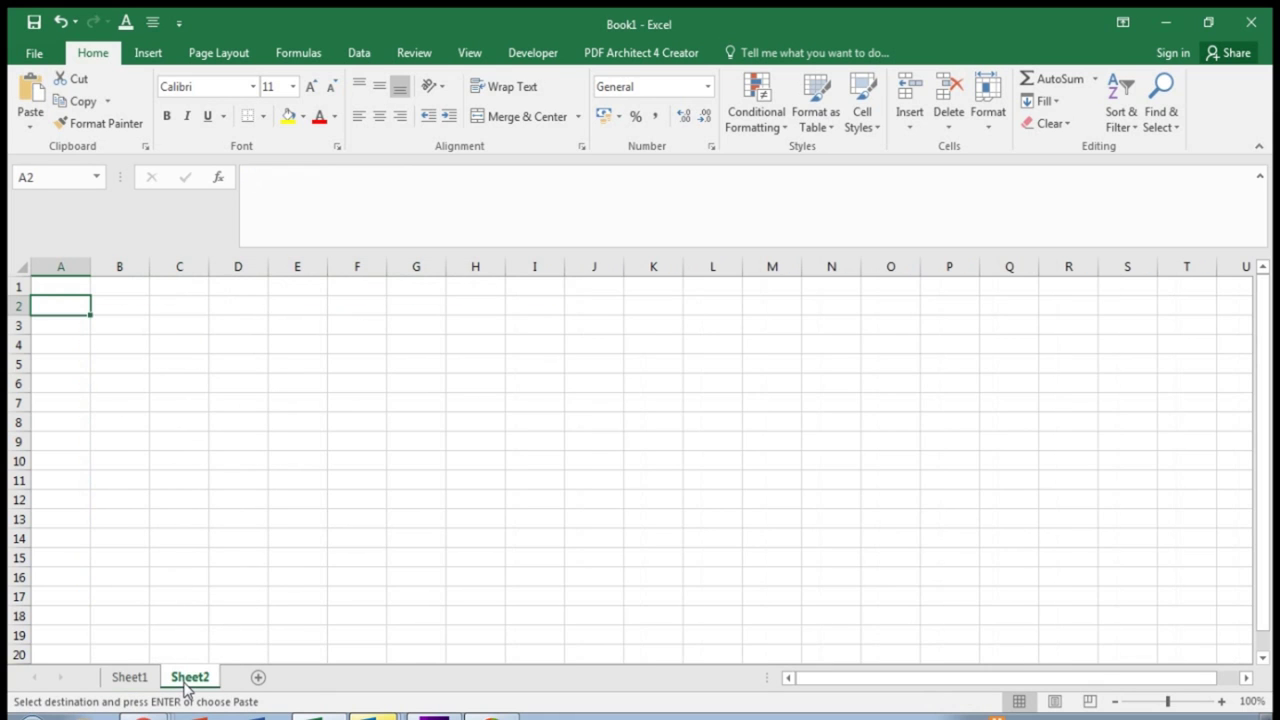
pyautogui.rightClick(54, 291)
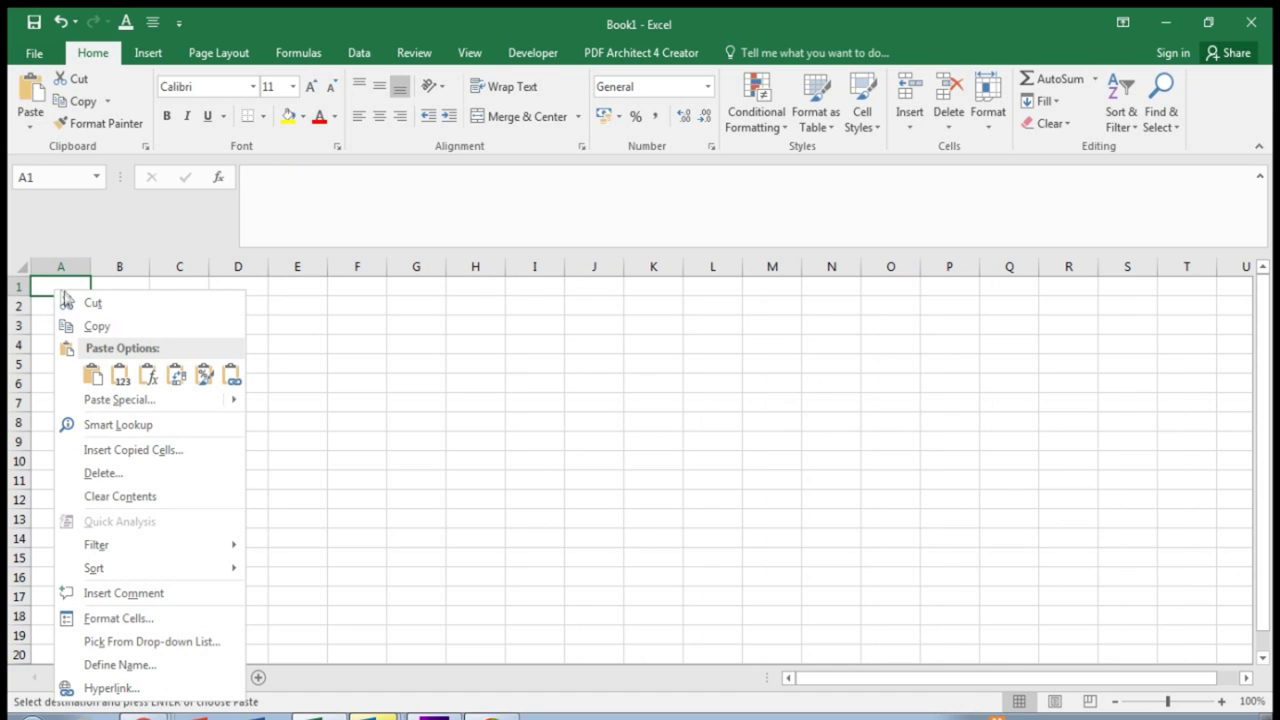
pyautogui.click(176, 377)
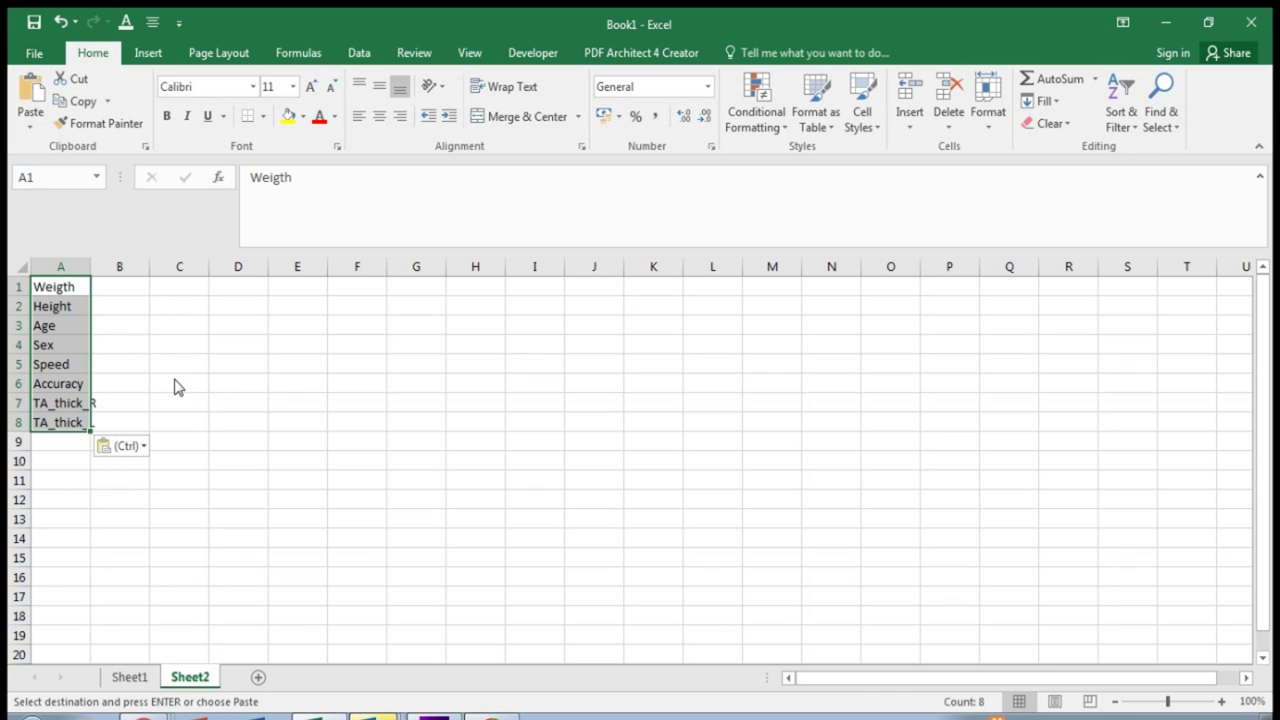
pyautogui.click(112, 405)
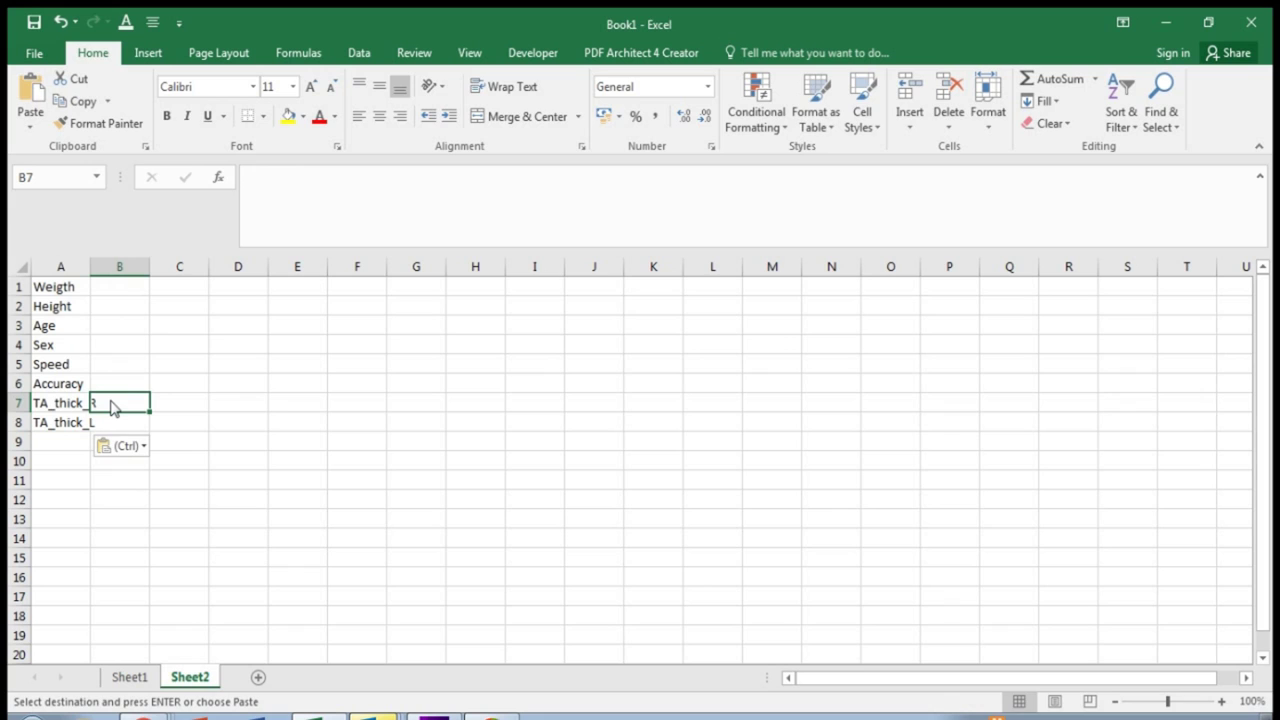
# - Build the definition 'Transverses Abdominis thickness left' in Sheet2 cell B7
pyautogui.write('Trans')
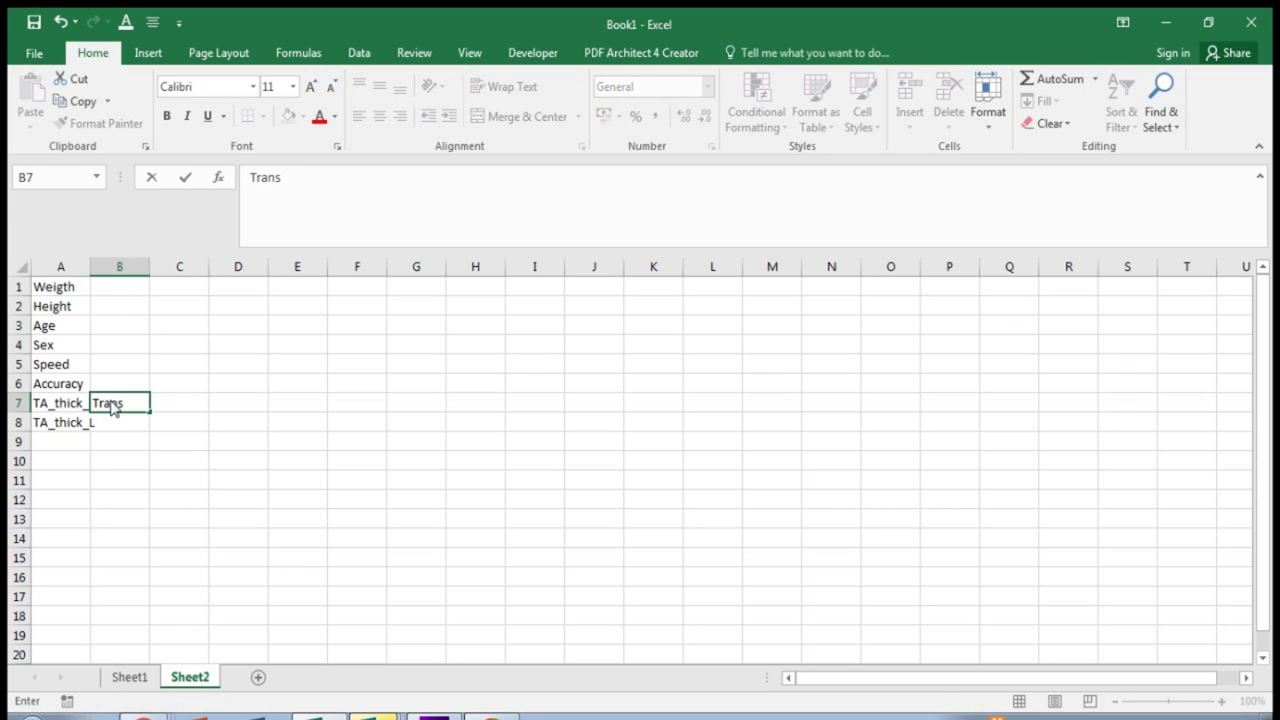
pyautogui.write('verses')
pyautogui.press('Tab')
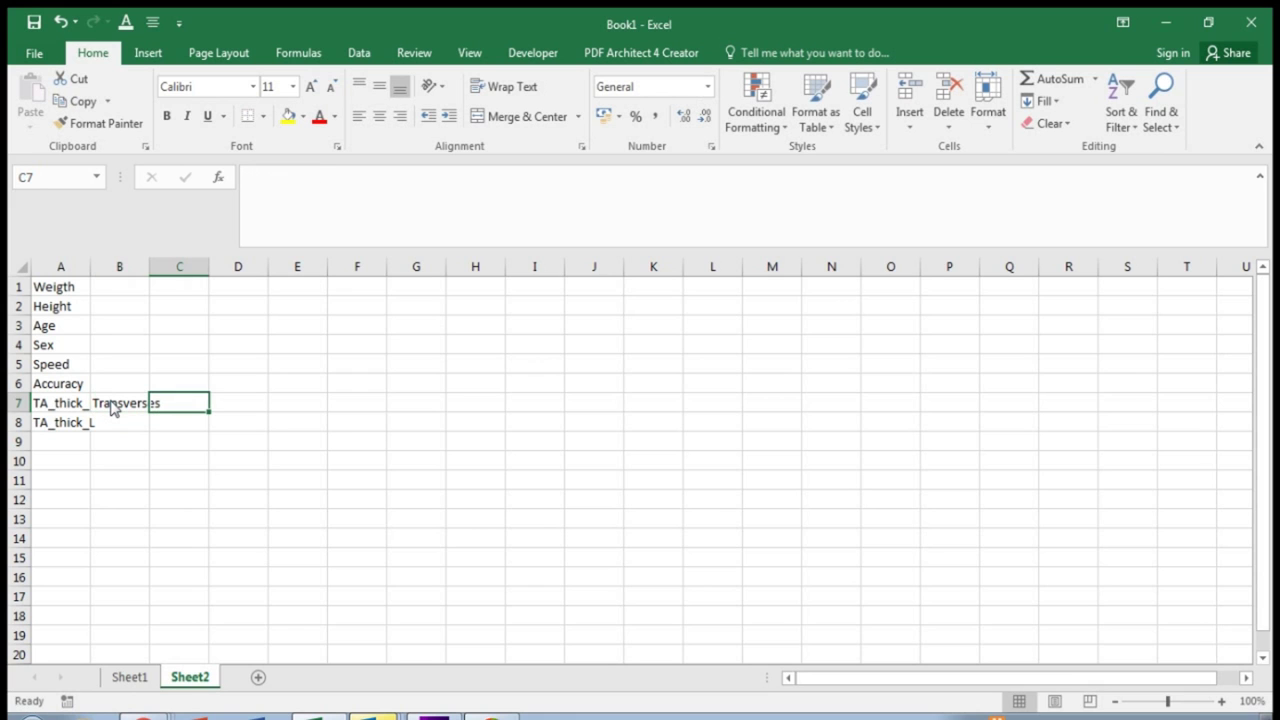
pyautogui.click(122, 405)
pyautogui.click(389, 201)
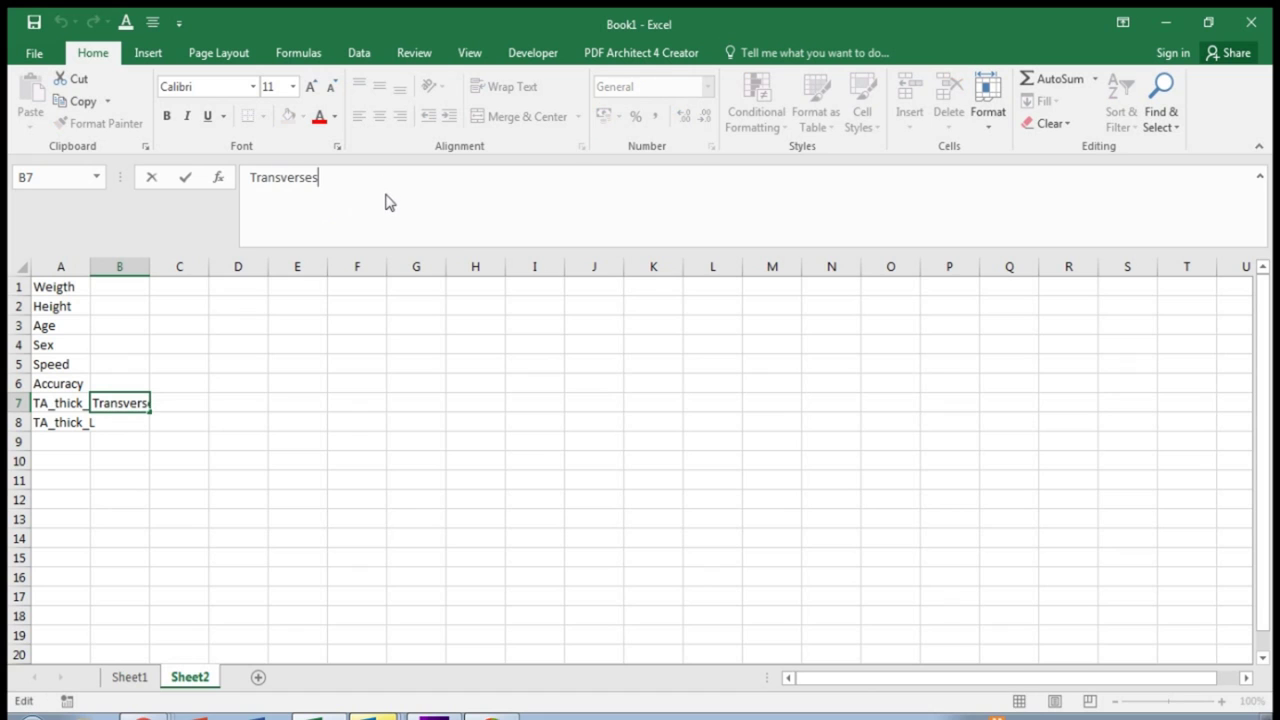
pyautogui.write('Abdomin')
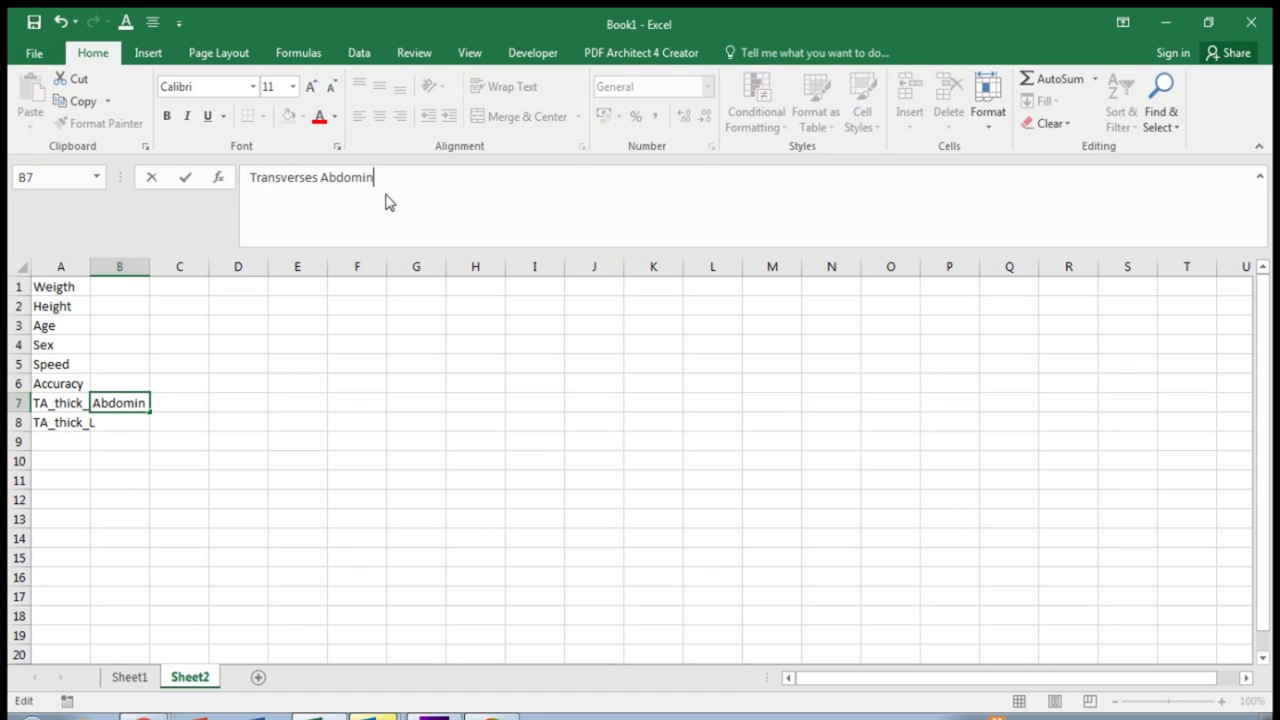
pyautogui.write('is thickness')
pyautogui.press('Tab')
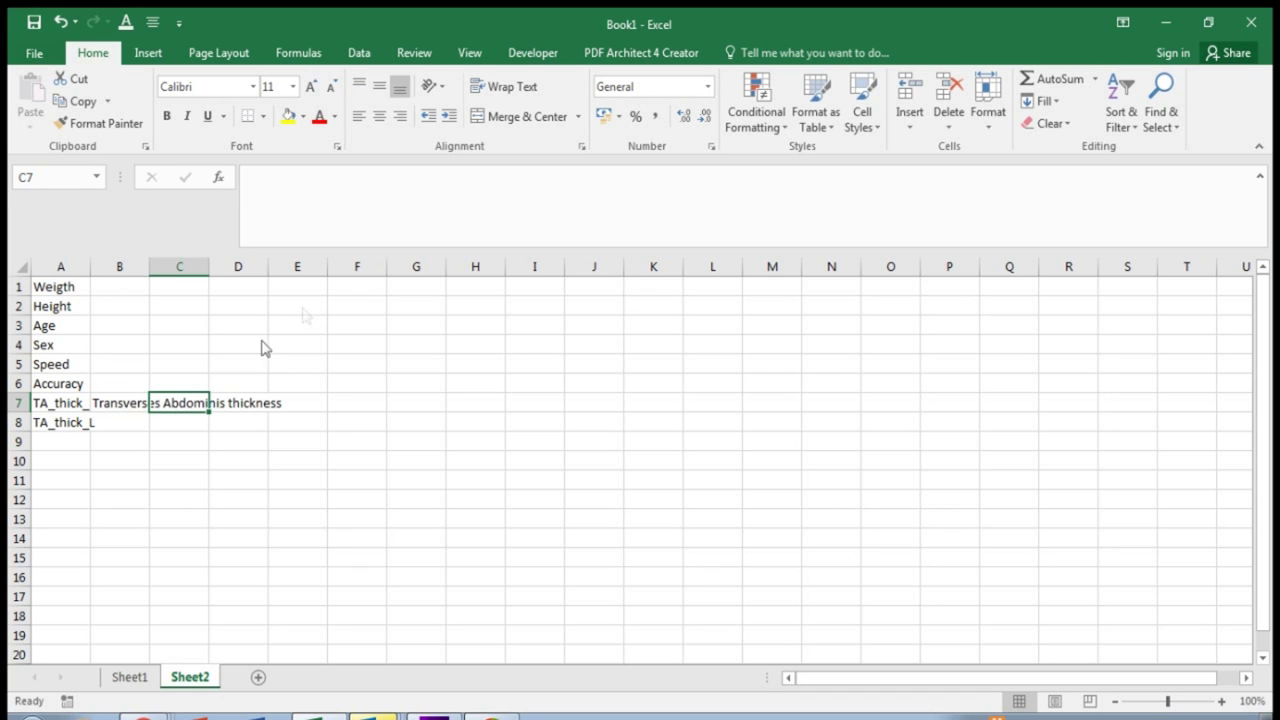
pyautogui.click(120, 405)
pyautogui.click(465, 195)
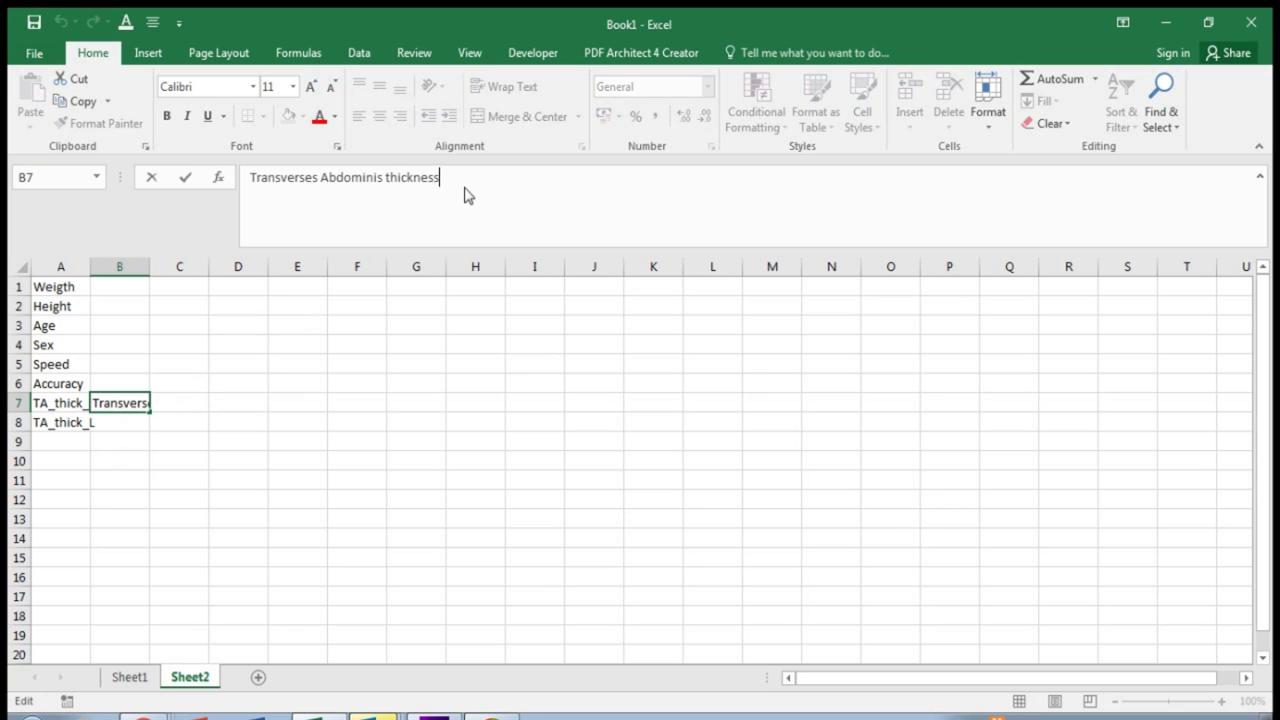
pyautogui.write('left')
pyautogui.click(463, 463)
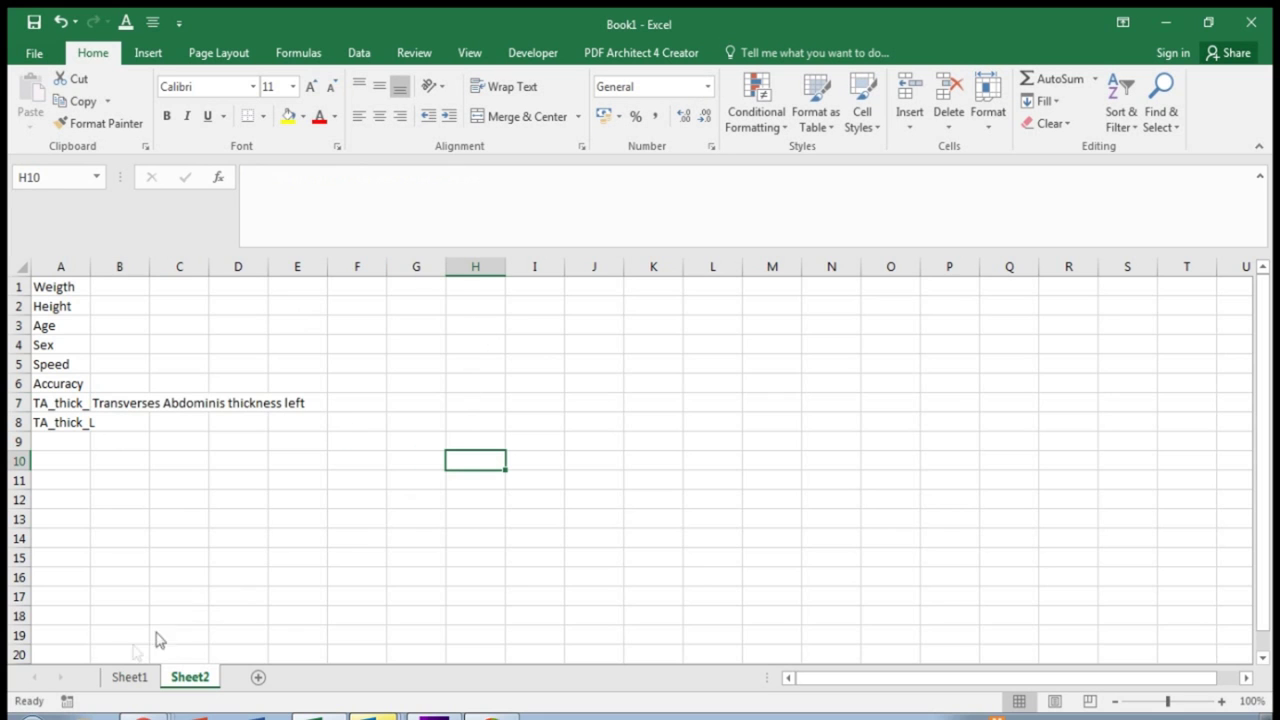
# - Enter 0 as participant 1's Sex value in Sheet1 cell E2
pyautogui.click(129, 677)
pyautogui.click(235, 605)
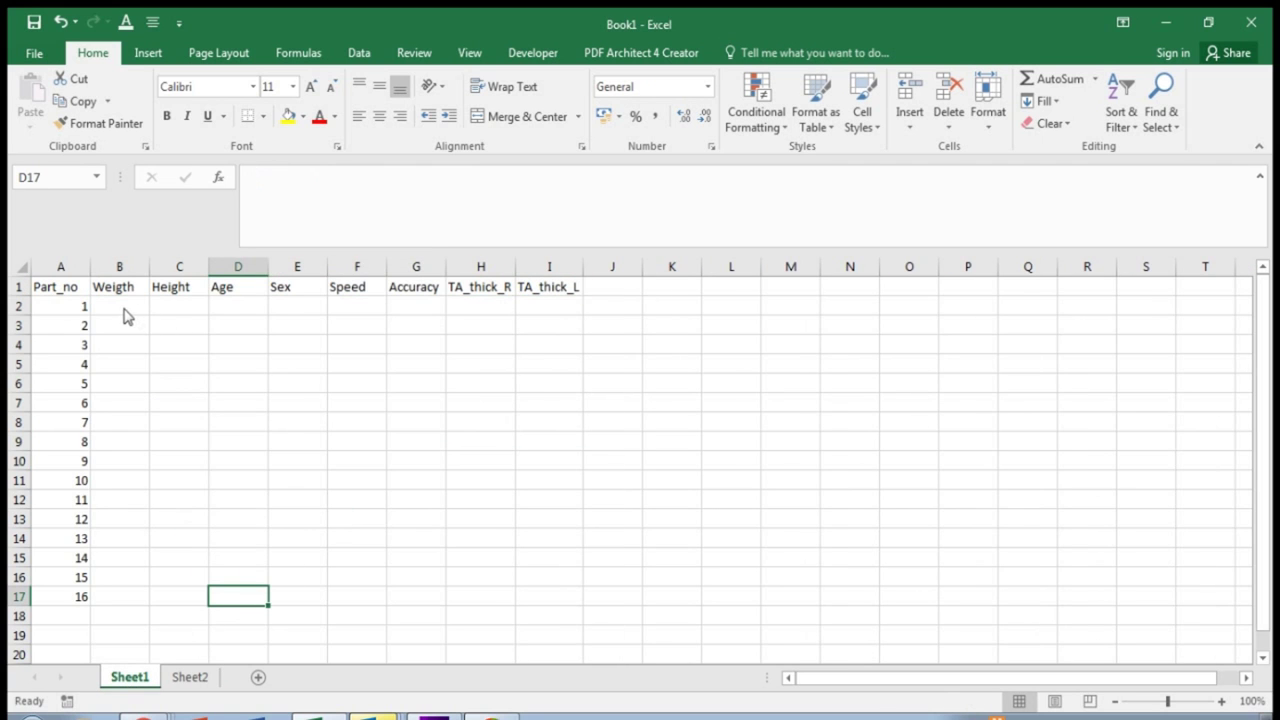
pyautogui.click(304, 310)
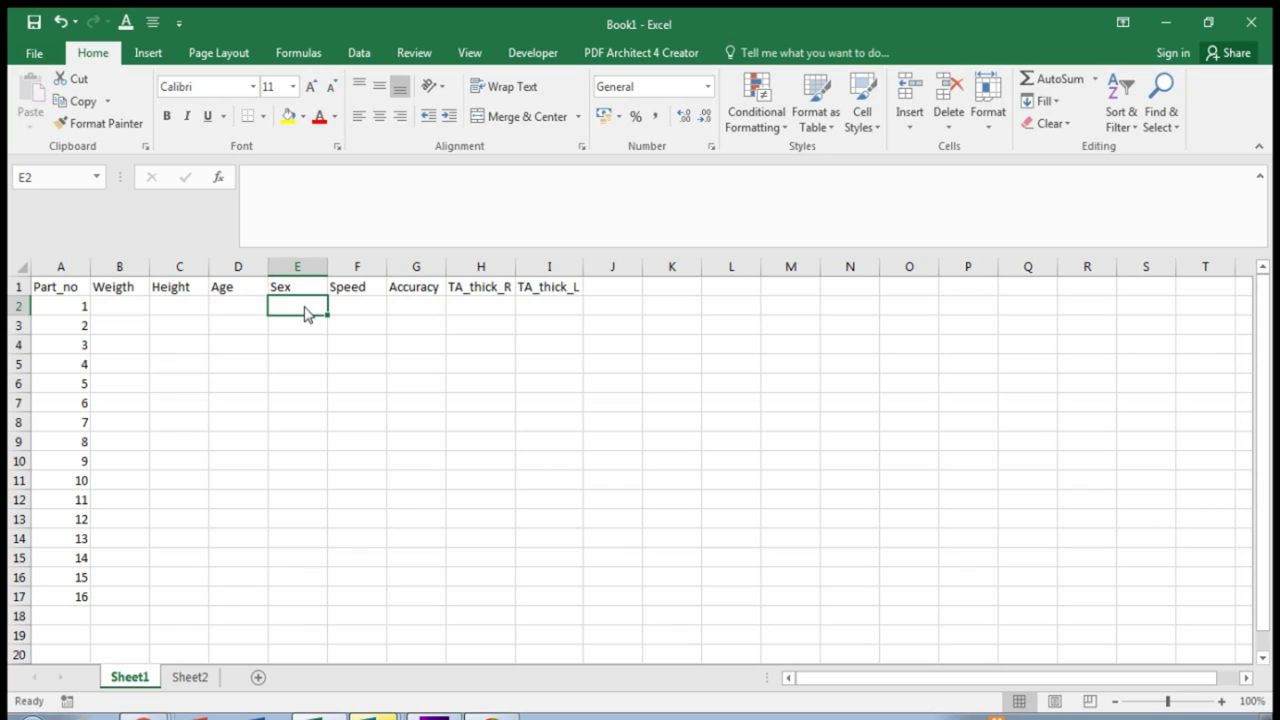
pyautogui.write('0')
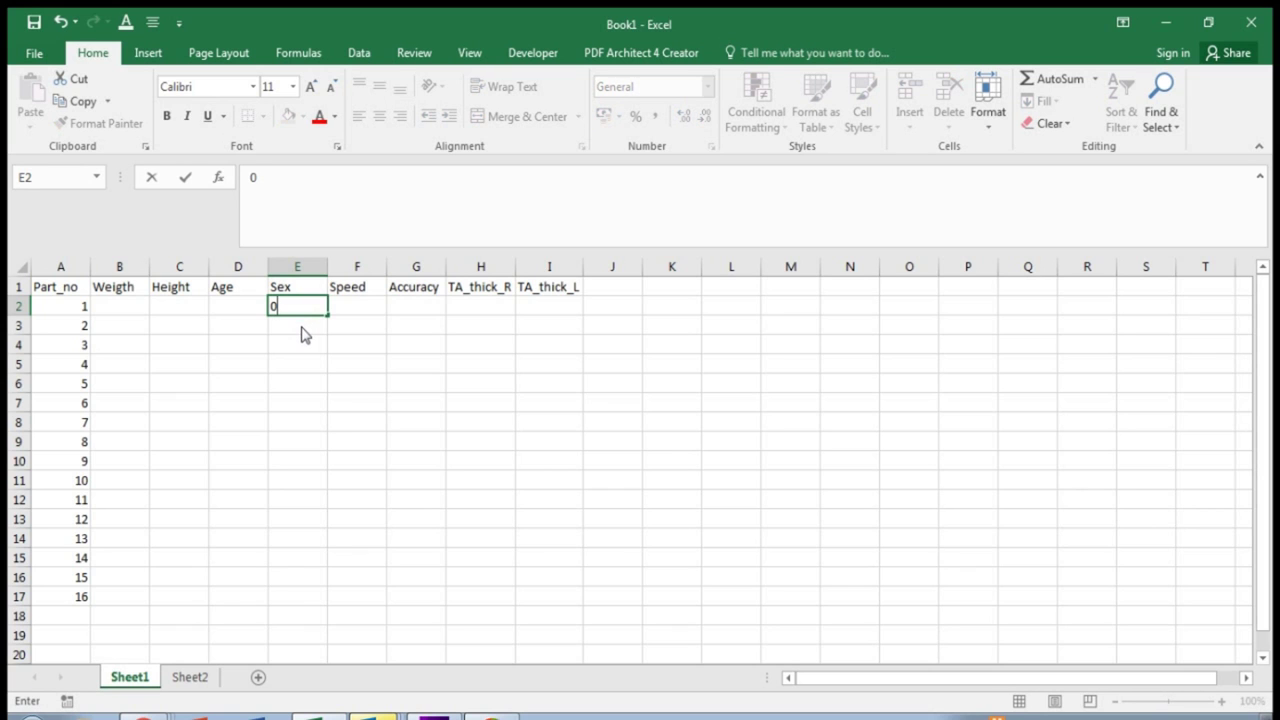
# - Record the Sex coding Male=0 in B4 and female=1 in C4 on Sheet2
pyautogui.click(189, 679)
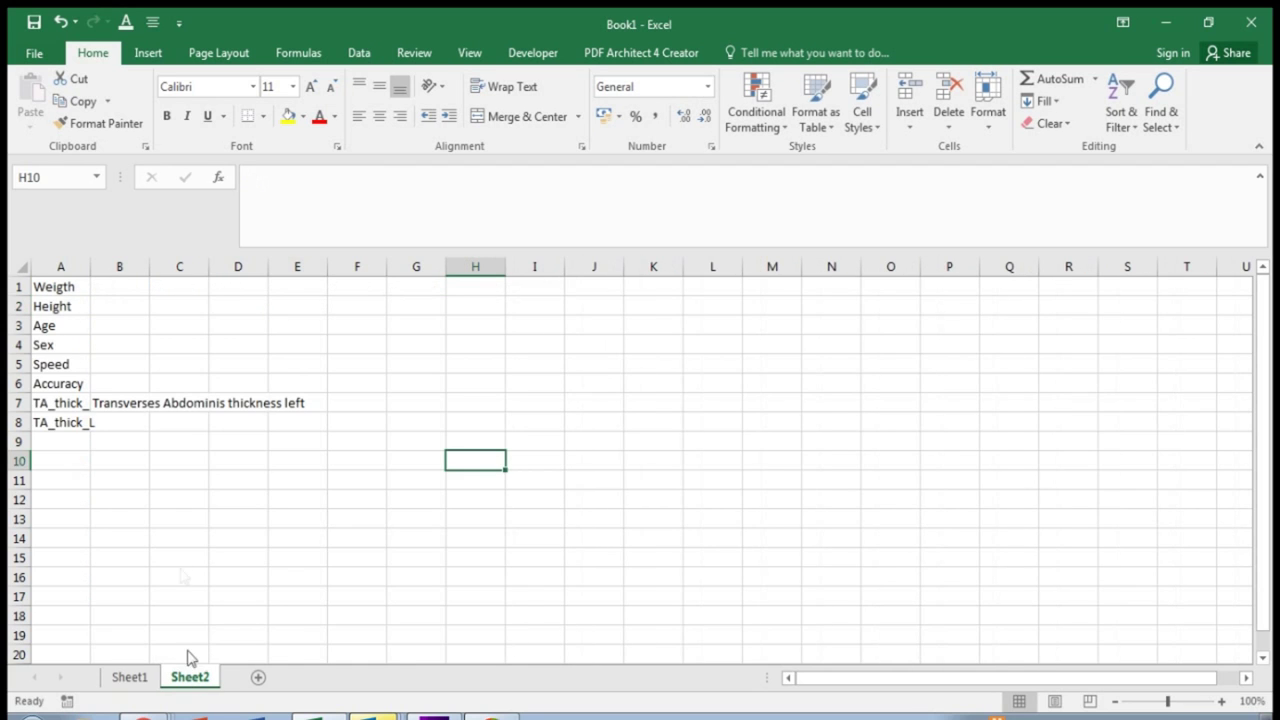
pyautogui.click(131, 347)
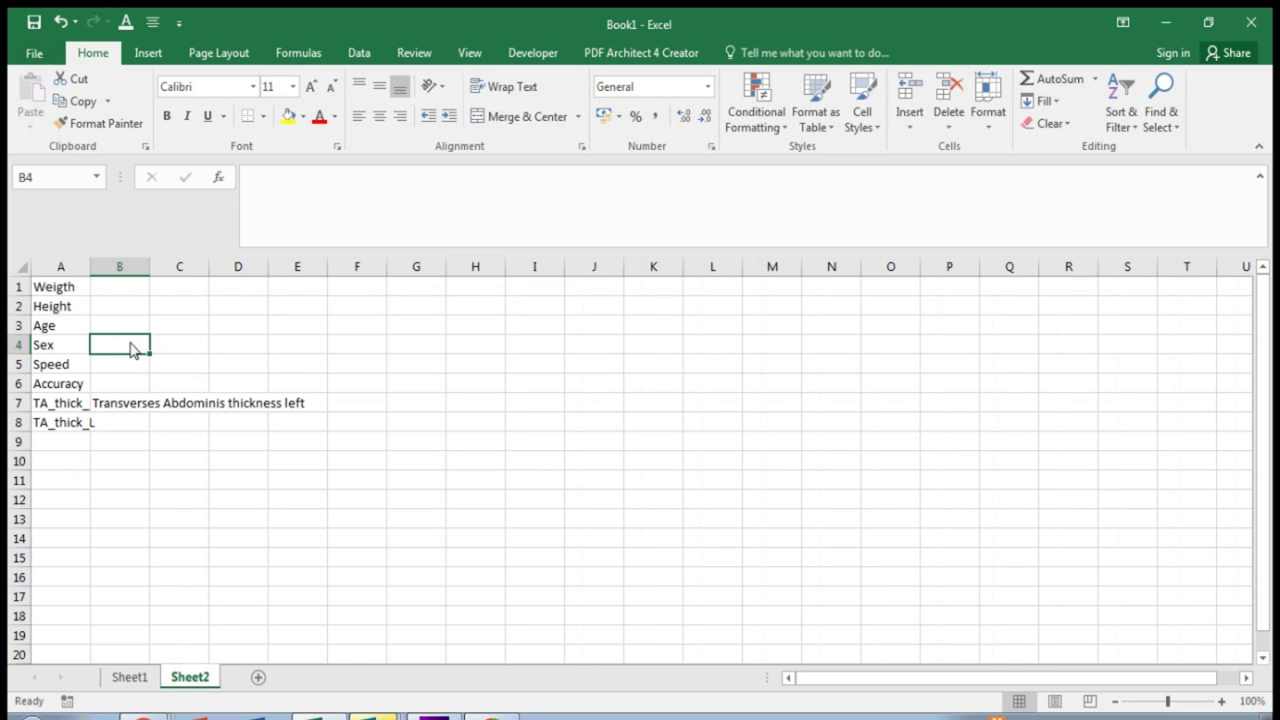
pyautogui.write('Male=')
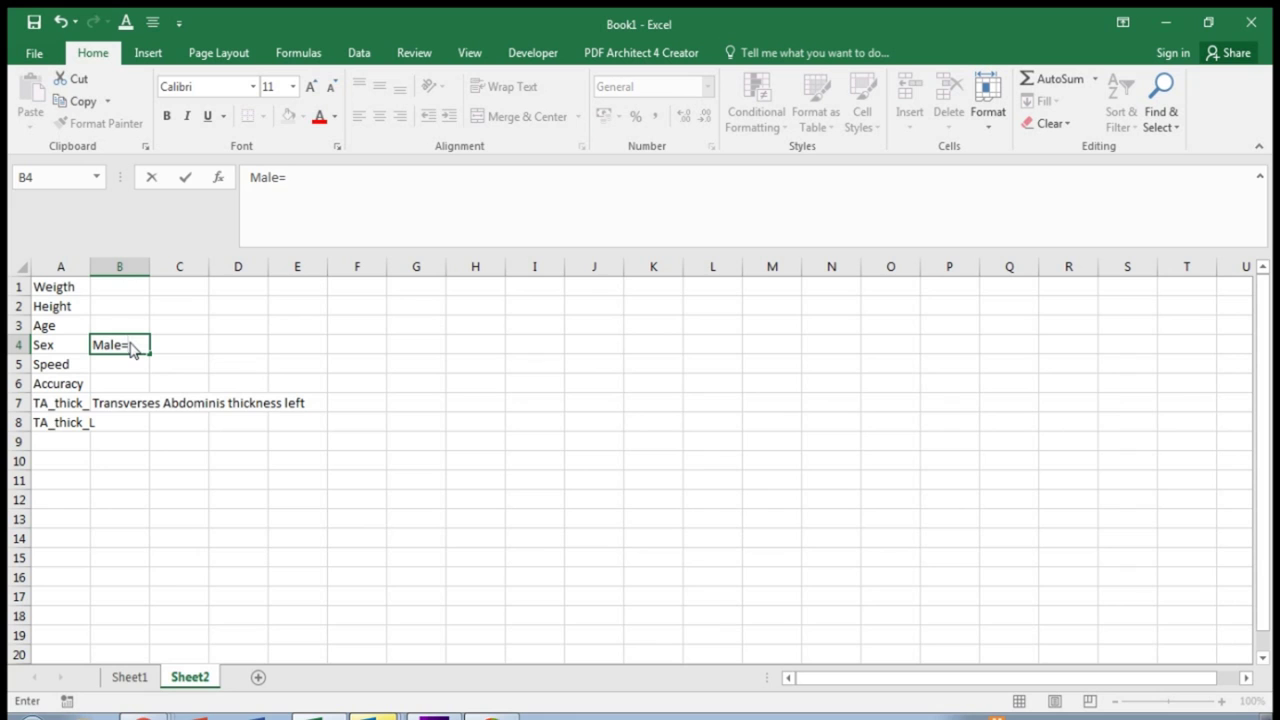
pyautogui.write('0')
pyautogui.press('Tab')
pyautogui.write('fe')
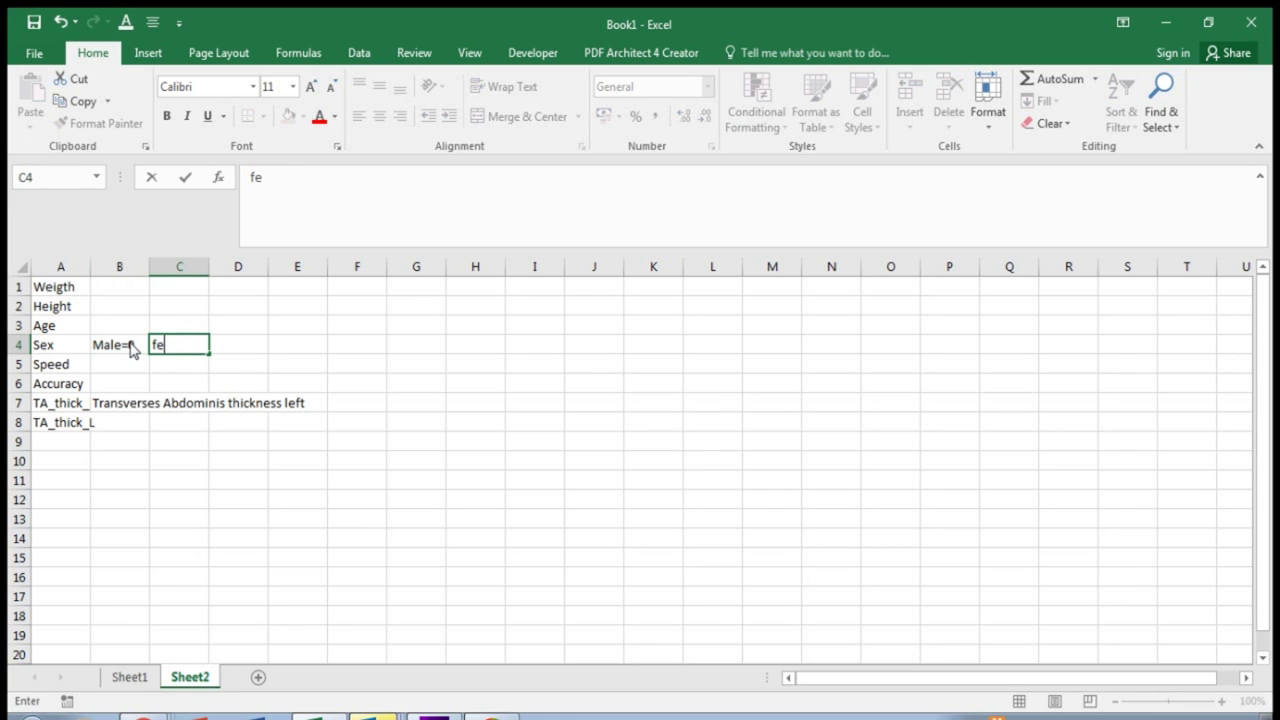
pyautogui.write('male=1')
pyautogui.click(358, 386)
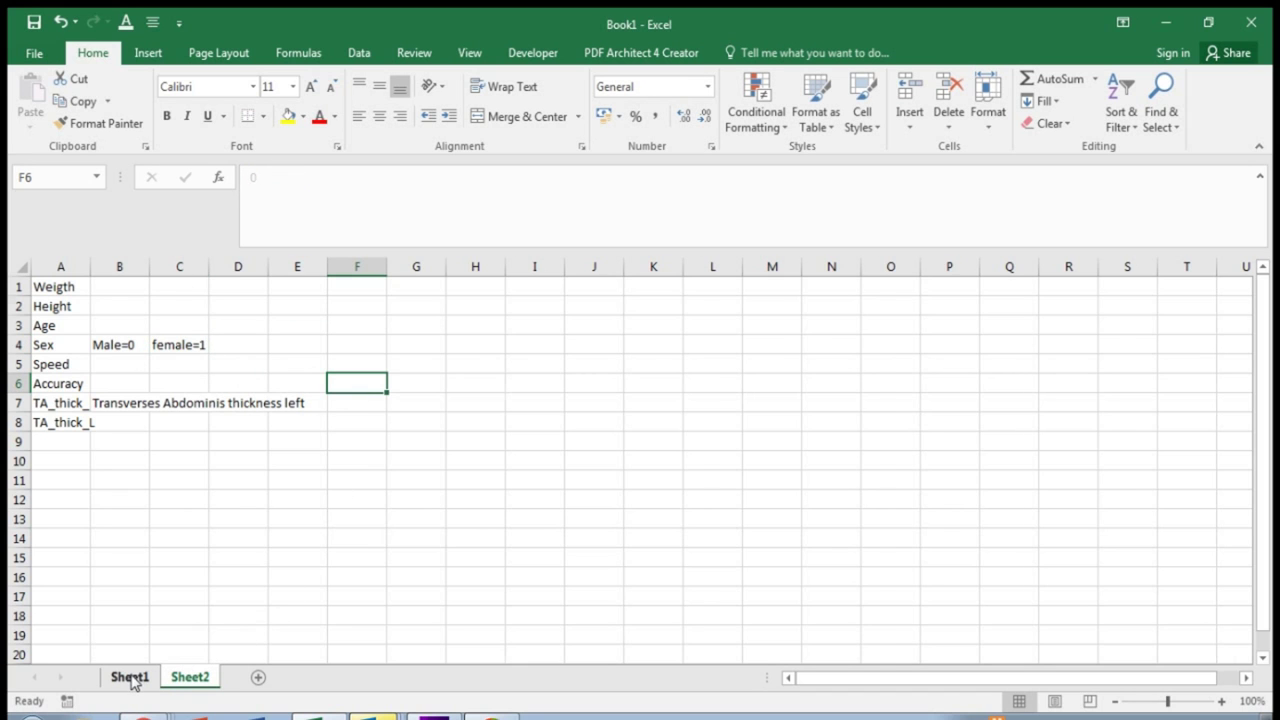
# - Enter participant 1's weight 64, height 164 and age 35 in Sheet1 row 2
pyautogui.click(130, 677)
pyautogui.click(119, 312)
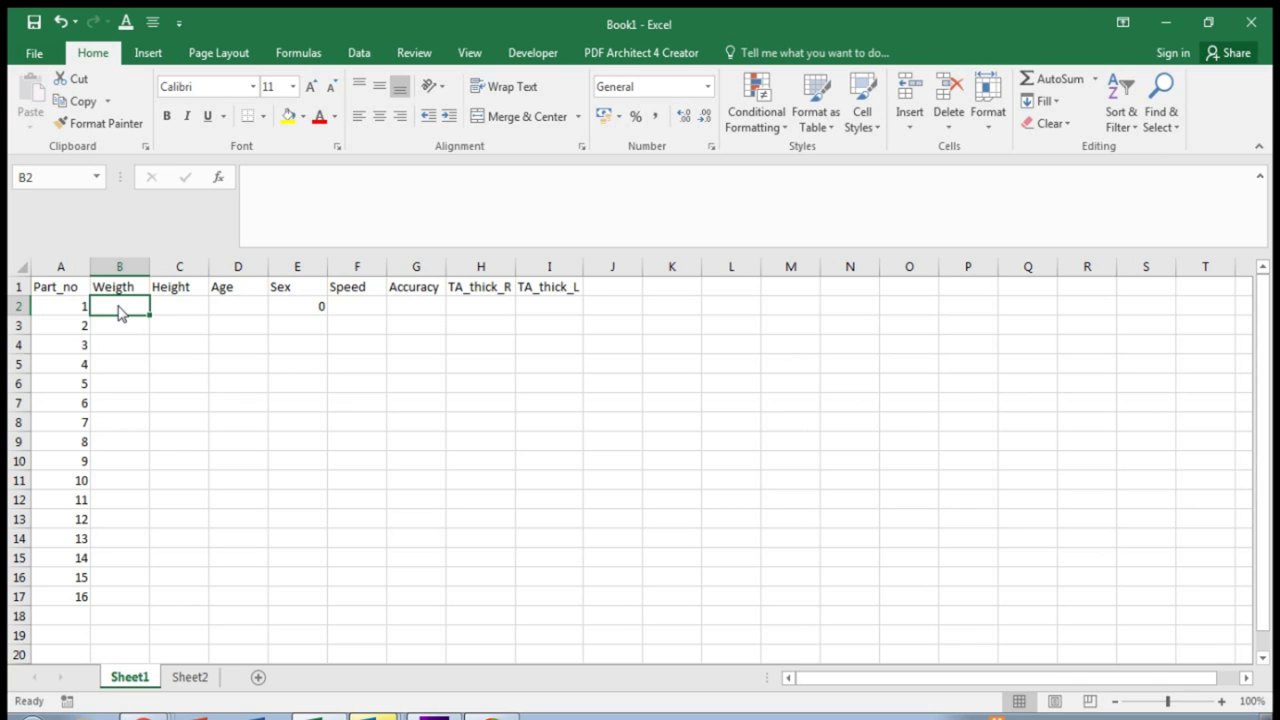
pyautogui.write('164')
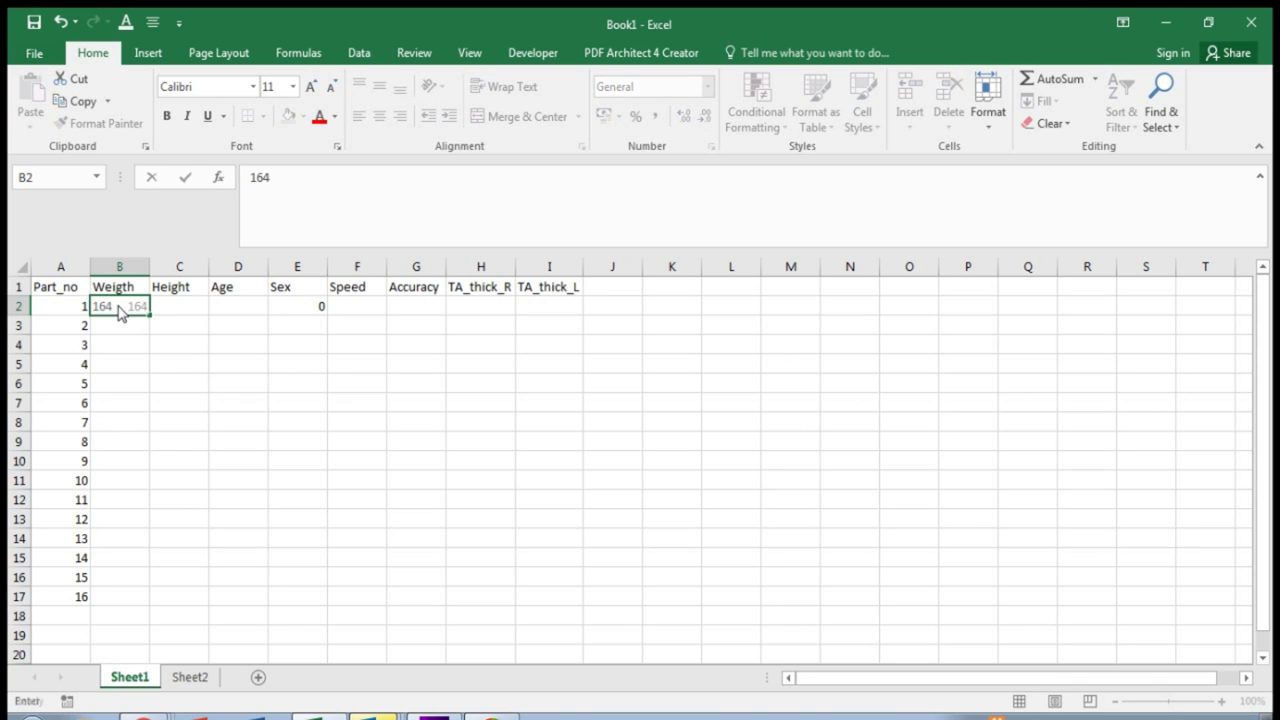
pyautogui.press('Tab')
pyautogui.write('6')
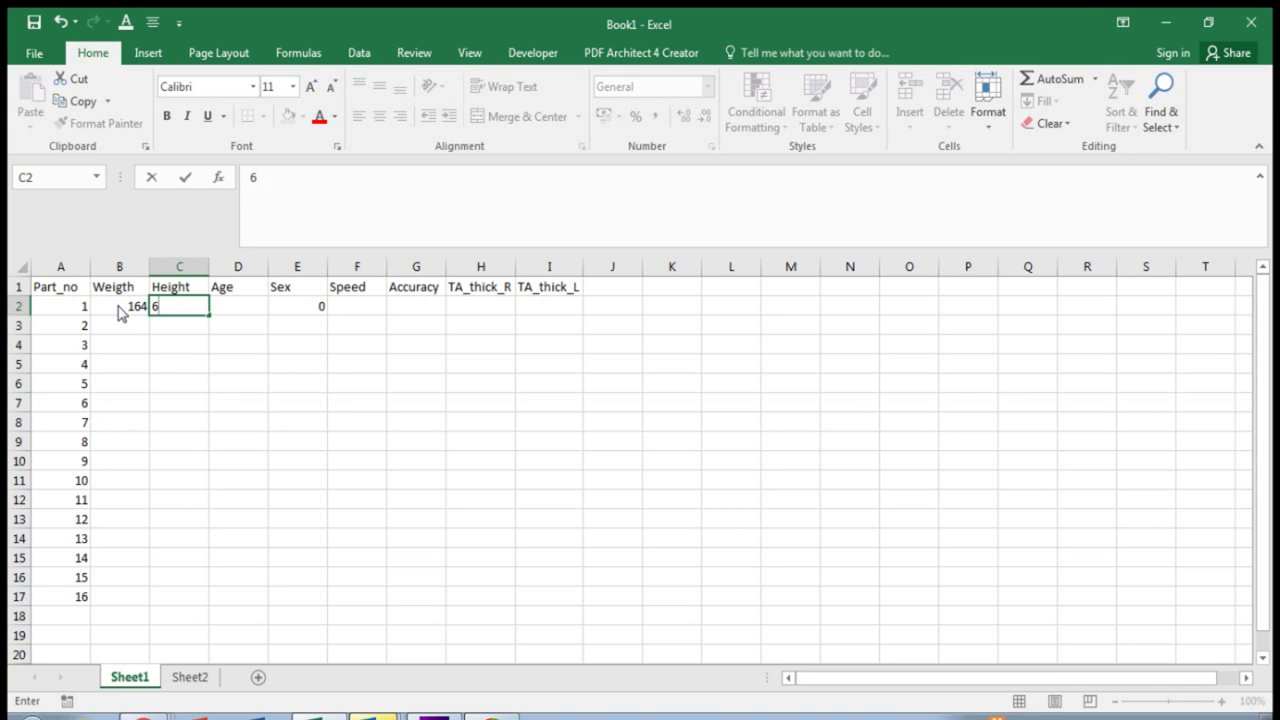
pyautogui.click(118, 312)
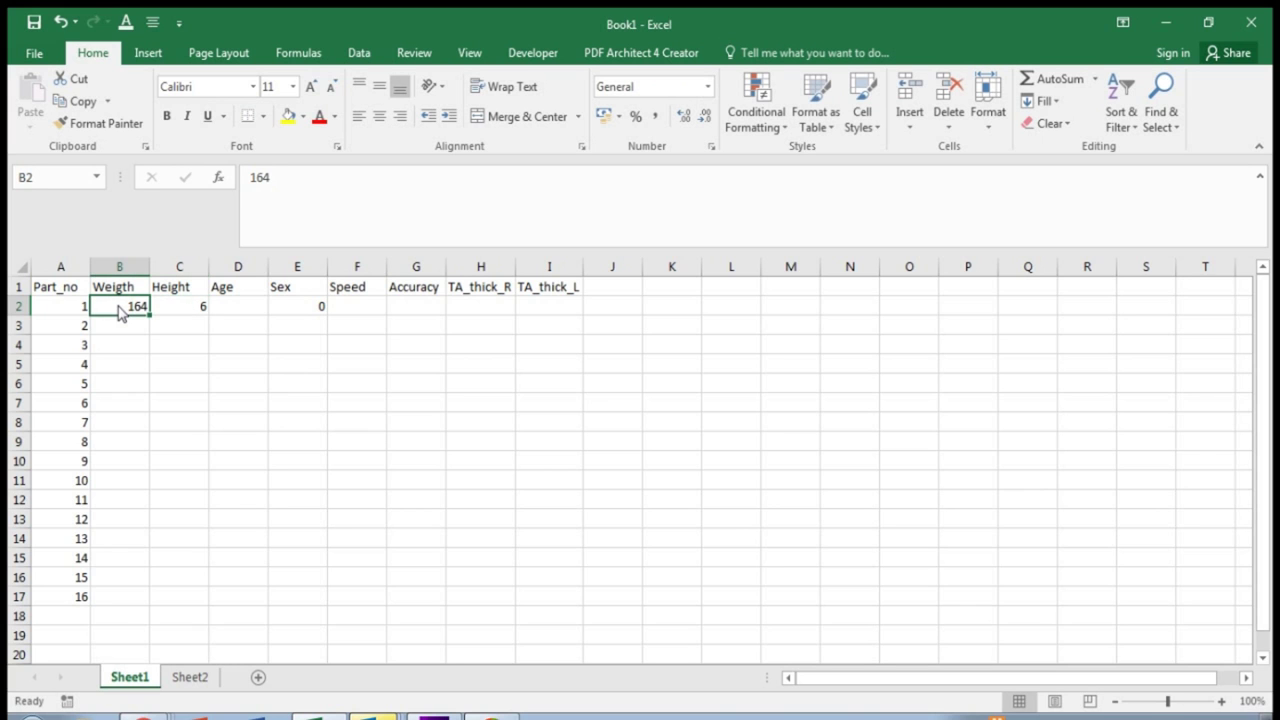
pyautogui.write('64')
pyautogui.press('Tab')
pyautogui.write('164')
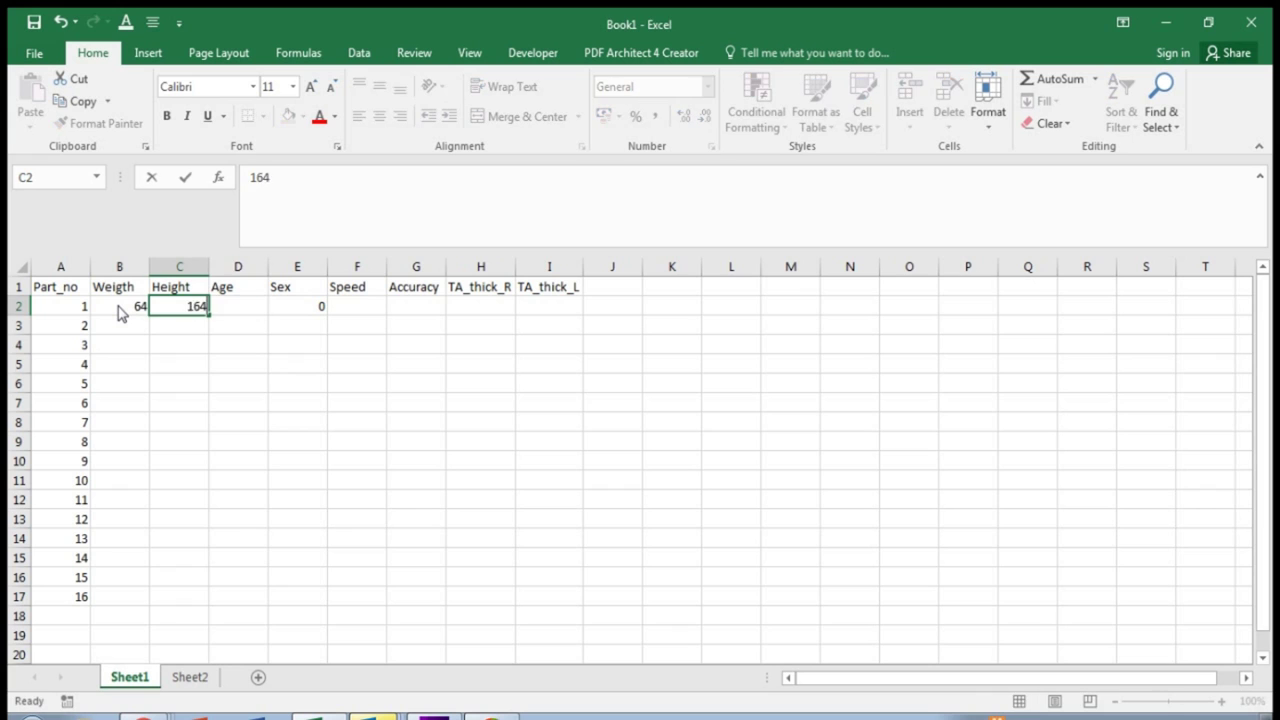
pyautogui.press('Tab')
pyautogui.write('35')
pyautogui.press('Tab')
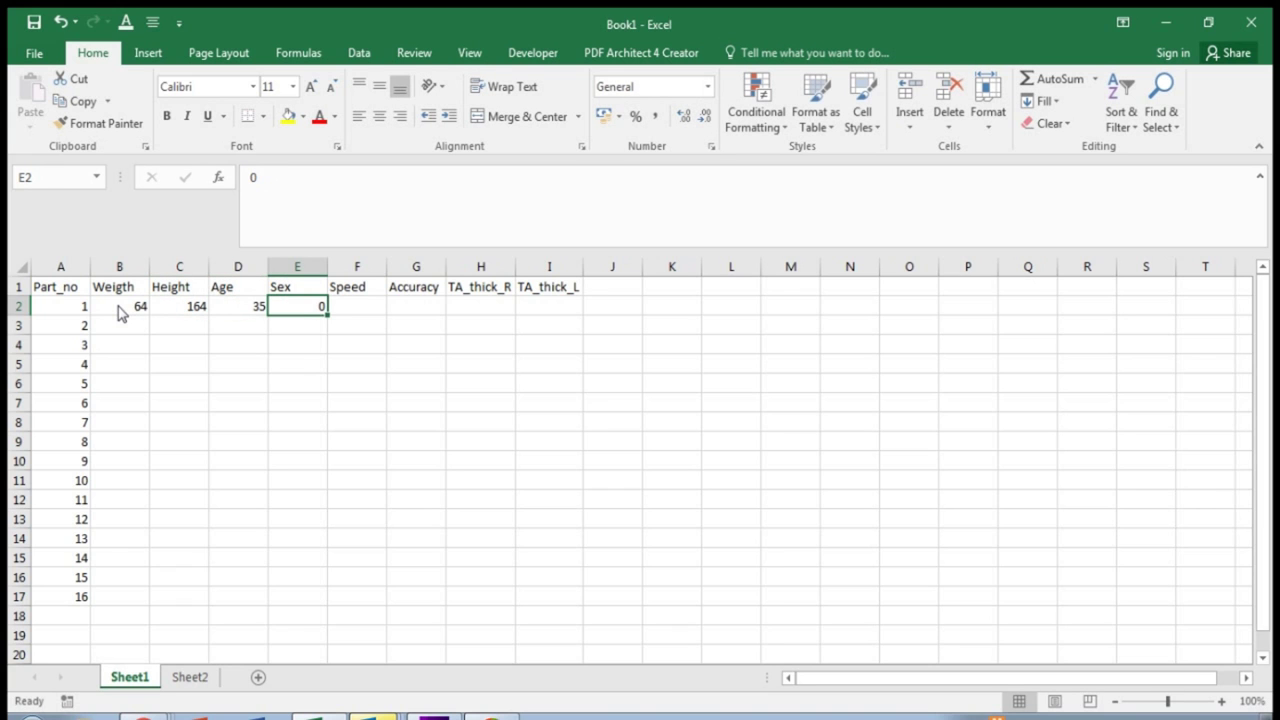
# - Enter speed 110, accuracy 3, TA_thick_R 50 and TA_thick_L 54 for participant 1
pyautogui.press('Tab')
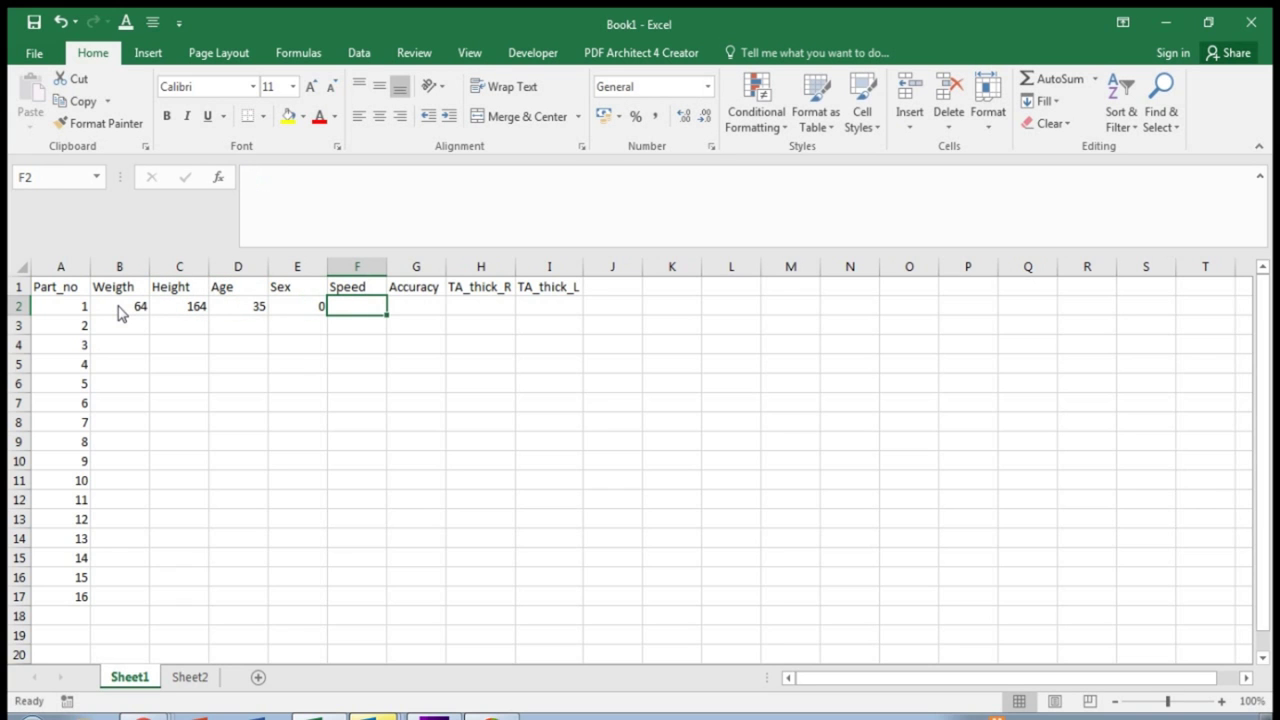
pyautogui.write('11')
pyautogui.write('0')
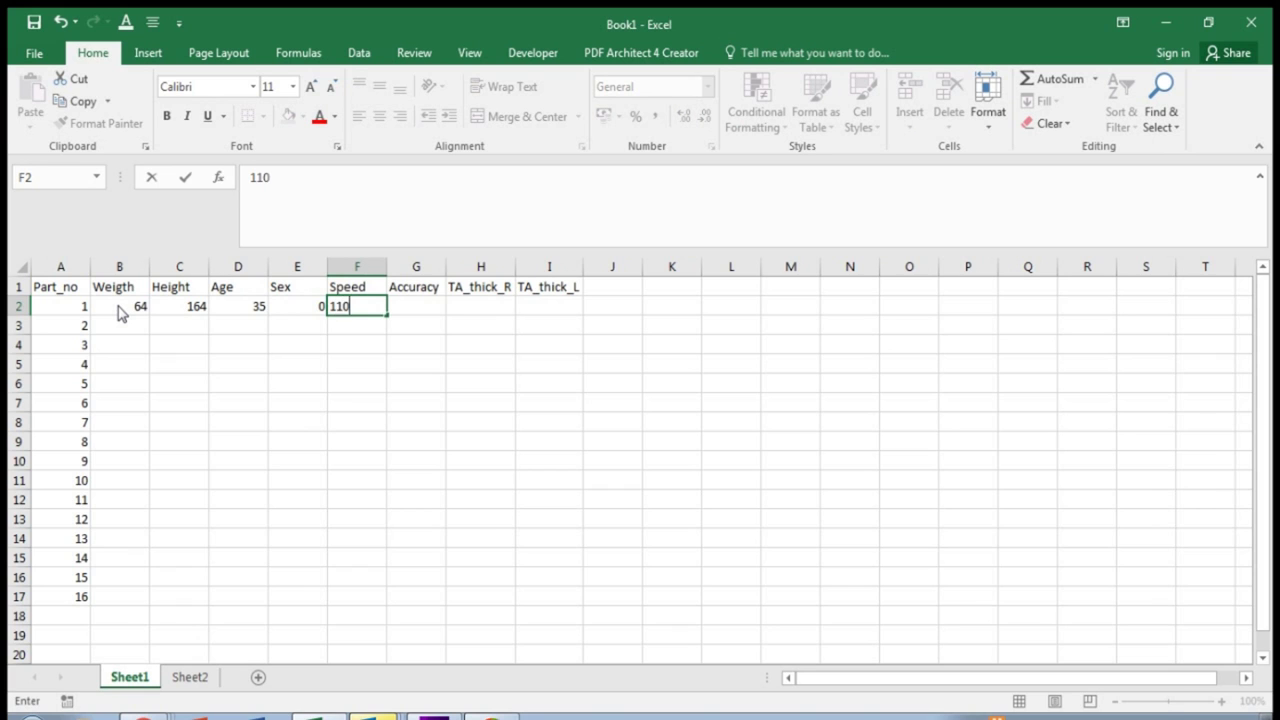
pyautogui.press('Tab')
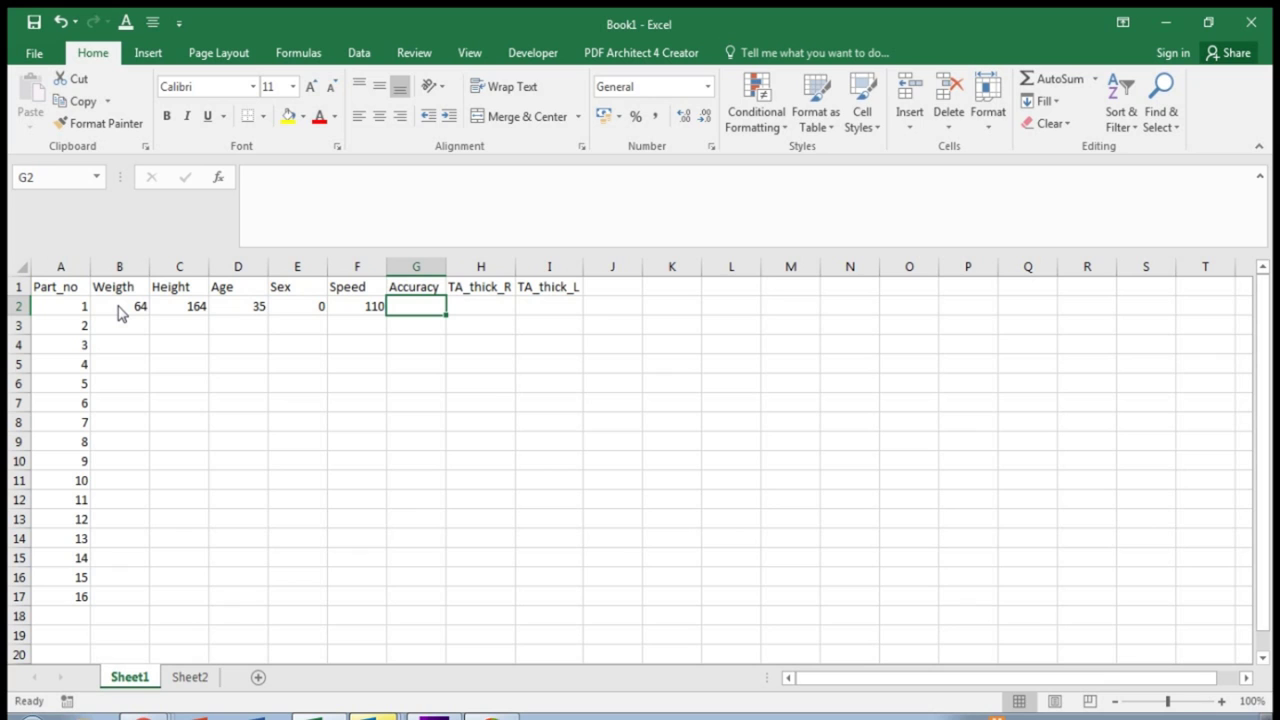
pyautogui.write('3')
pyautogui.press('Tab')
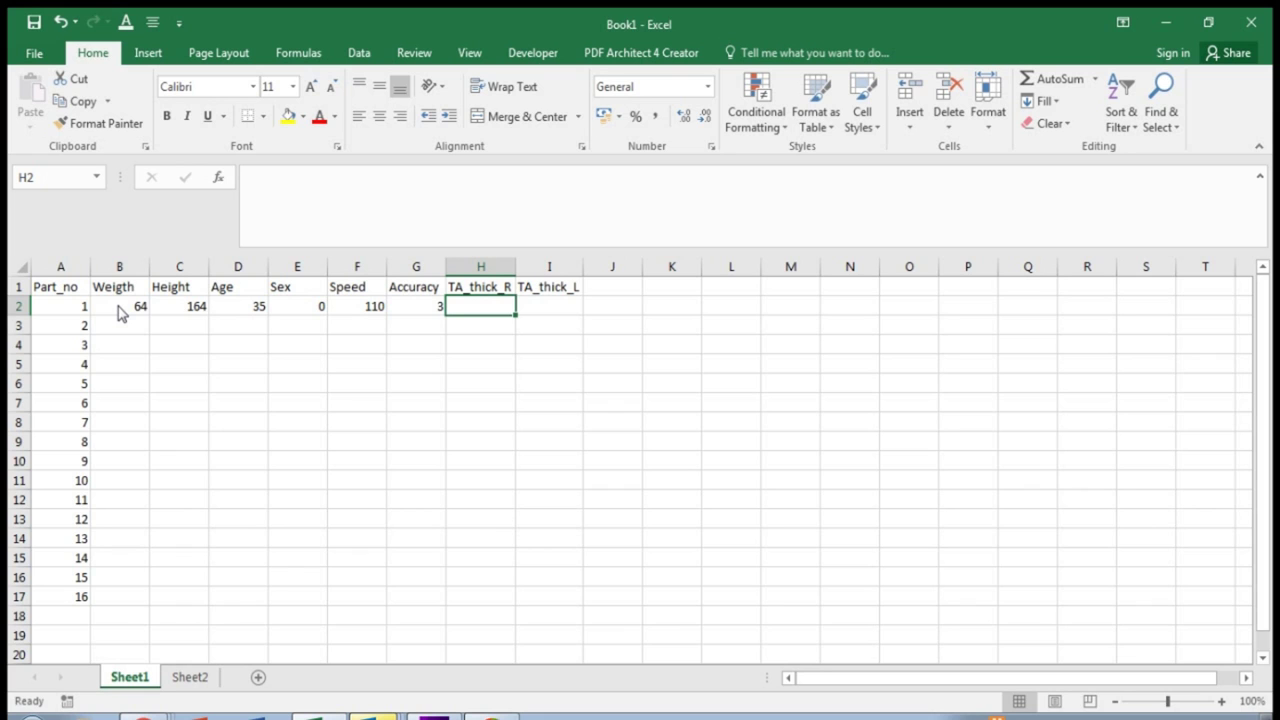
pyautogui.write('5')
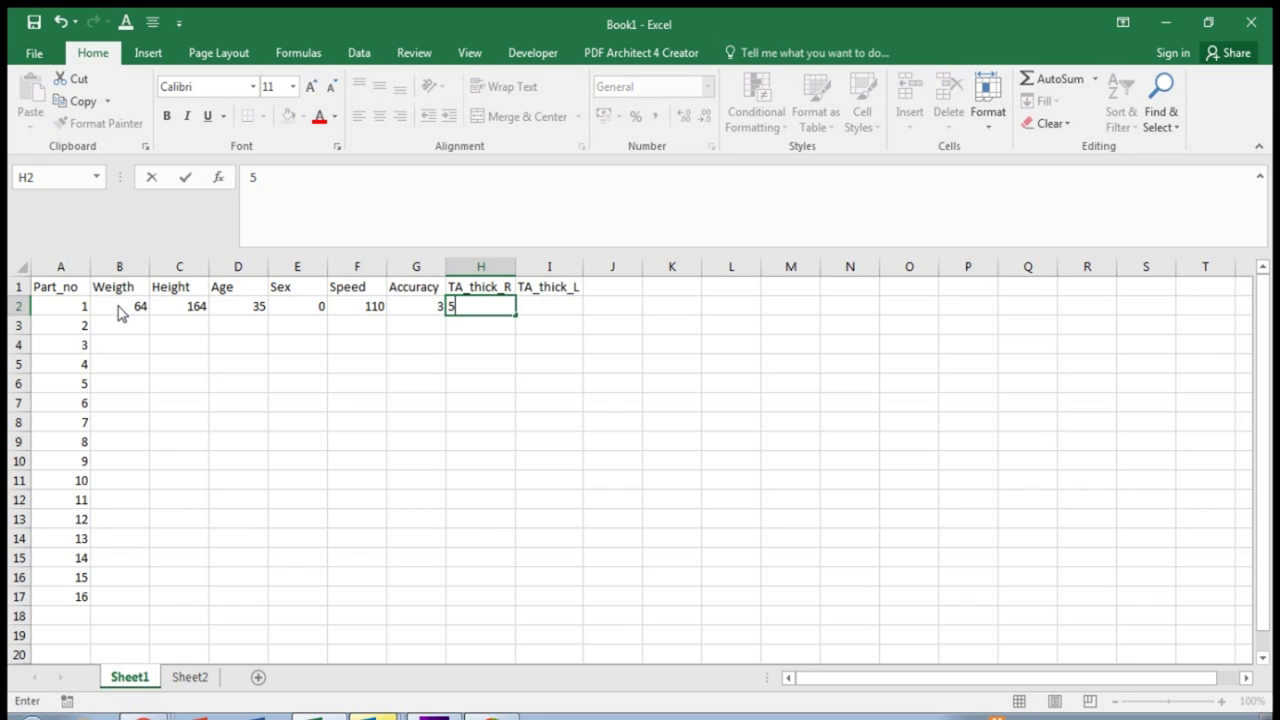
pyautogui.write('0')
pyautogui.press('Tab')
pyautogui.write('54')
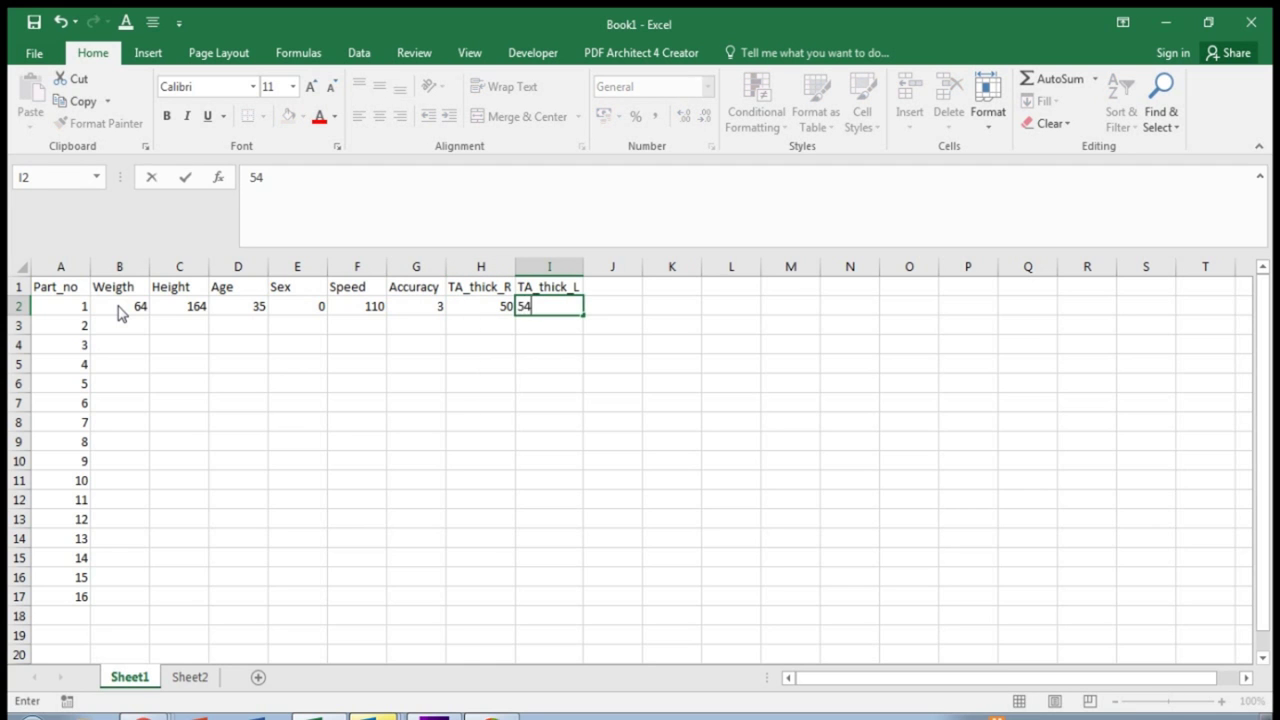
pyautogui.press('Tab')
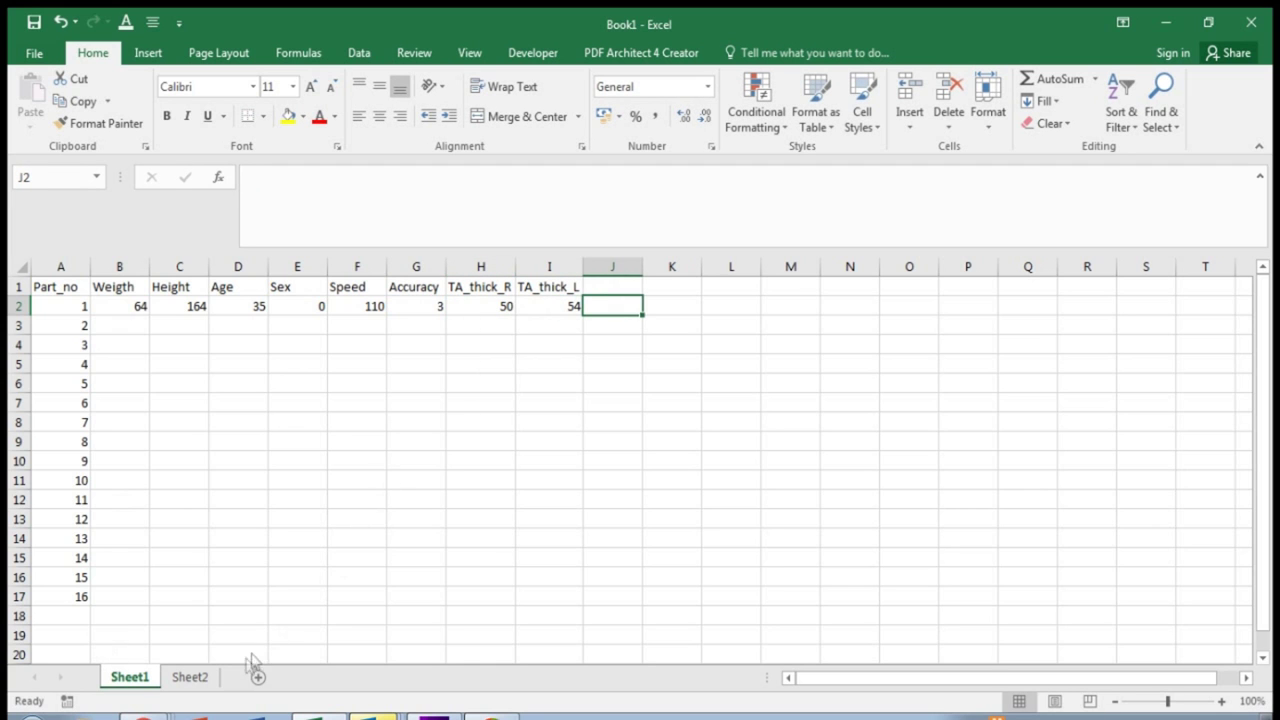